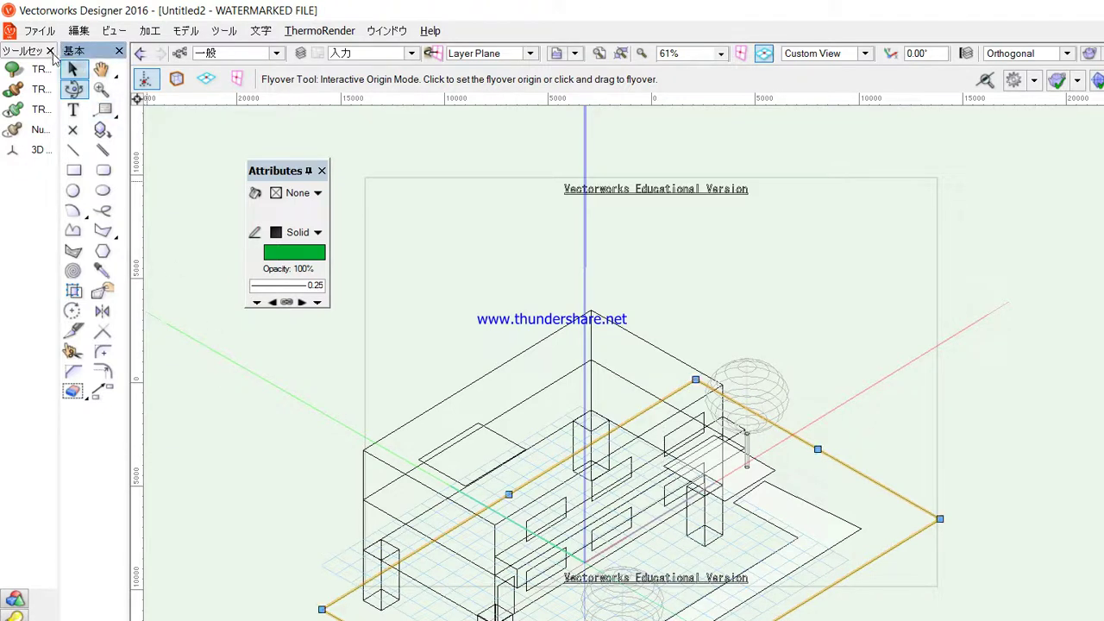
Try to export the calculation model (モデル書き出し) with case name test0907 and a 200 mm mesh, and dismiss the backup prompt.
{"action": "left_click", "coordinate": [73, 69]}
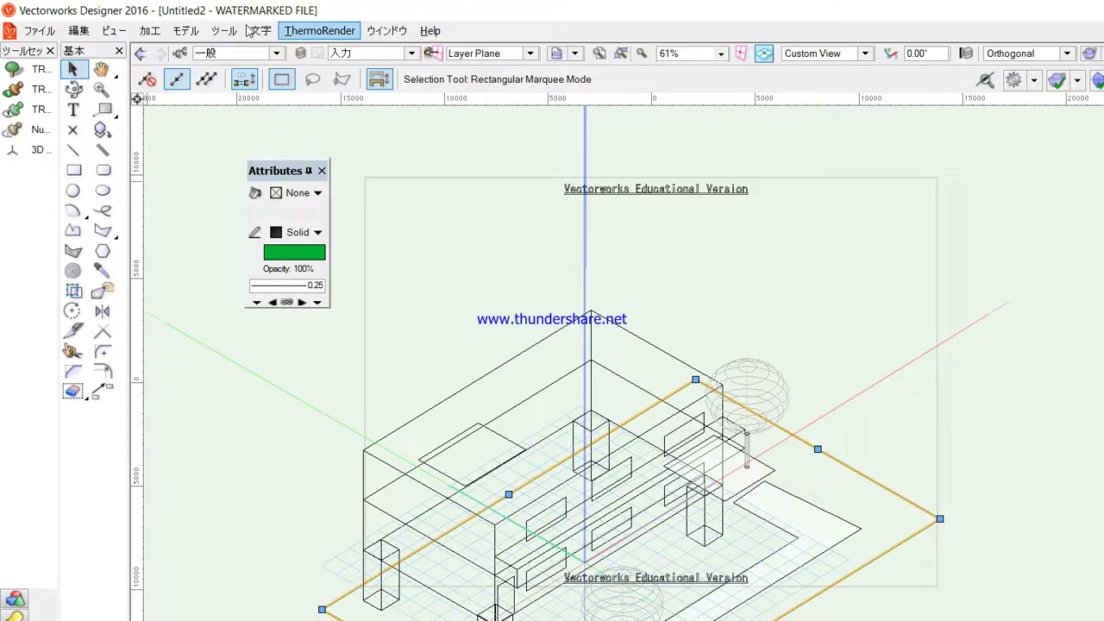
{"action": "left_click", "coordinate": [319, 30]}
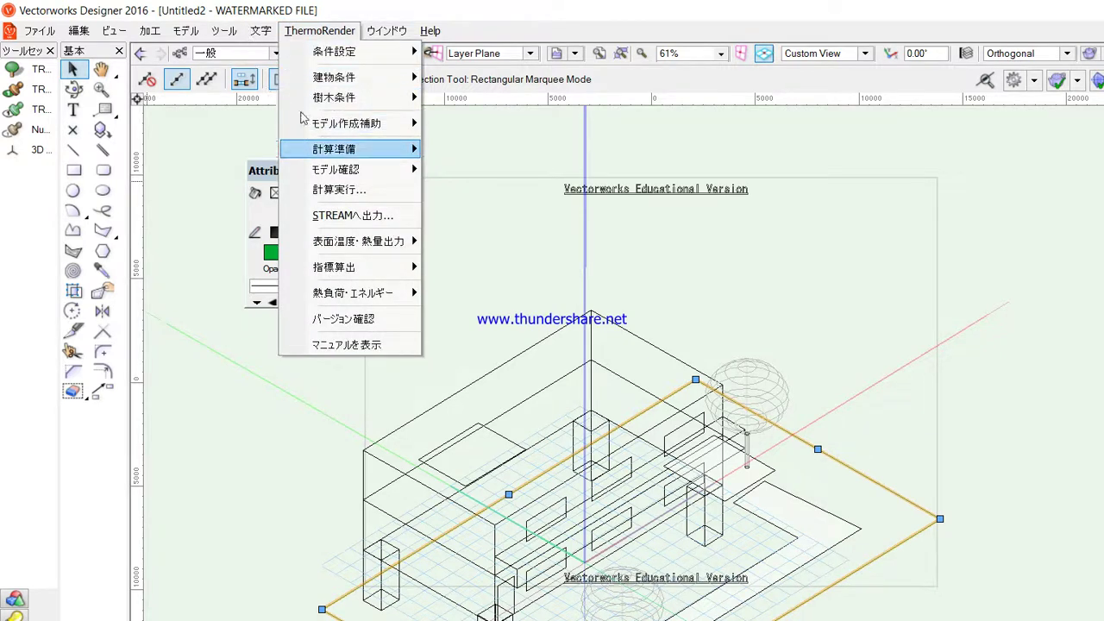
{"action": "mouse_move", "coordinate": [345, 149]}
{"action": "key", "text": "Right"}
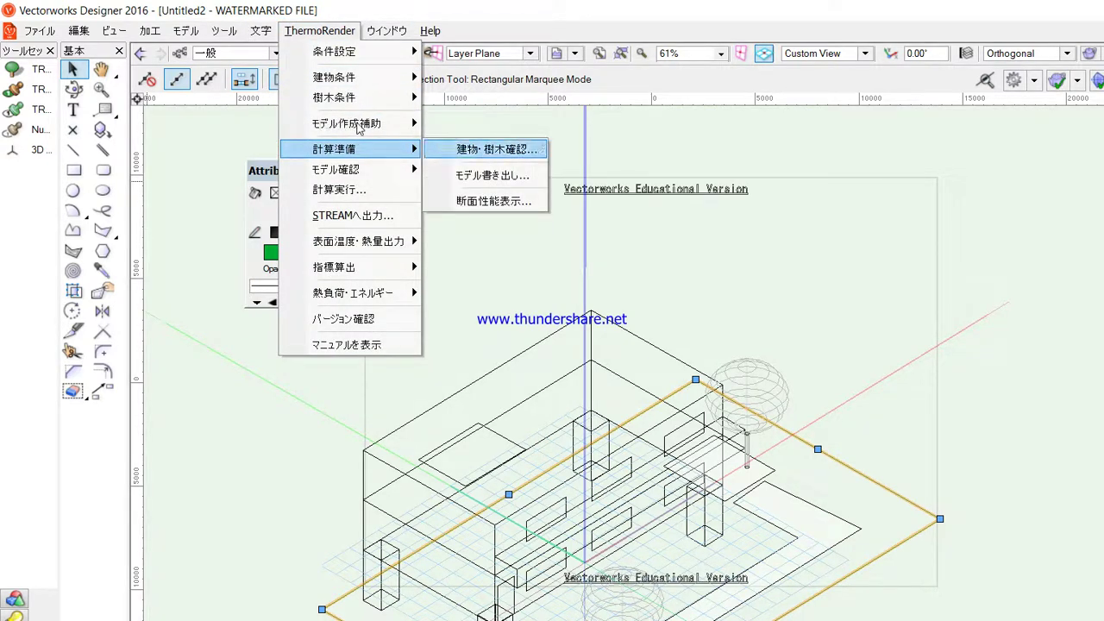
{"action": "key", "text": "Down"}
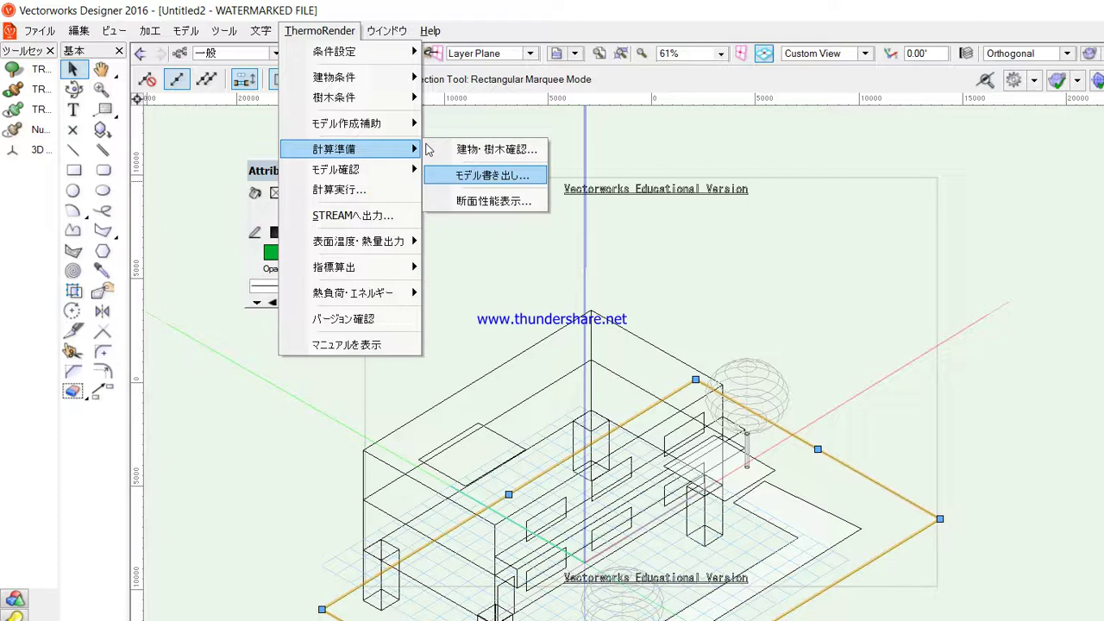
{"action": "key", "text": "Return"}
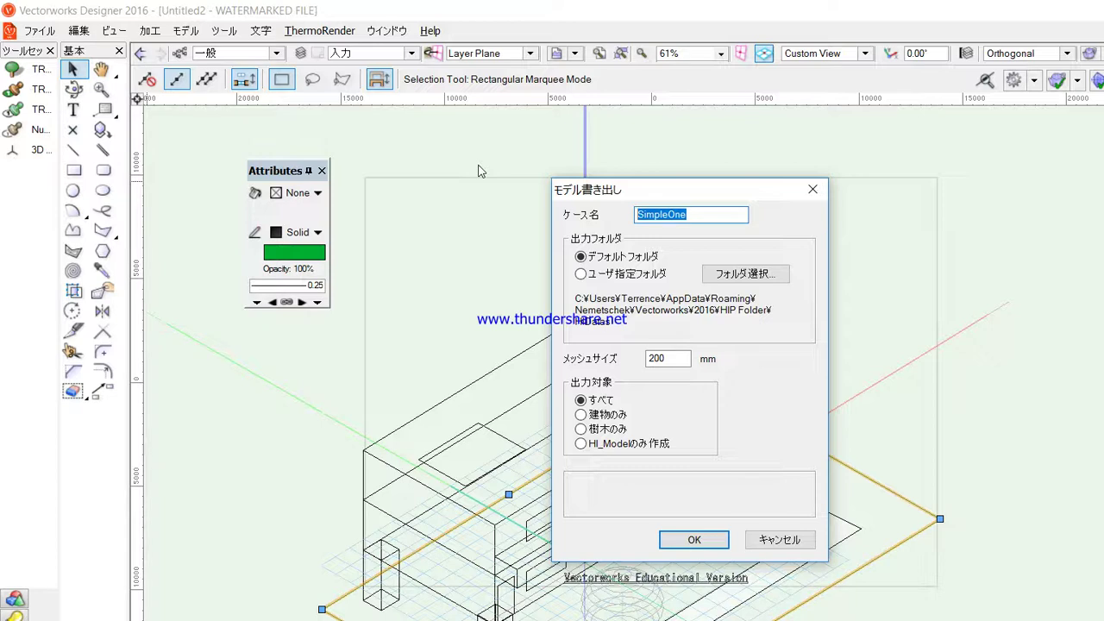
{"action": "type", "text": "test0907"}
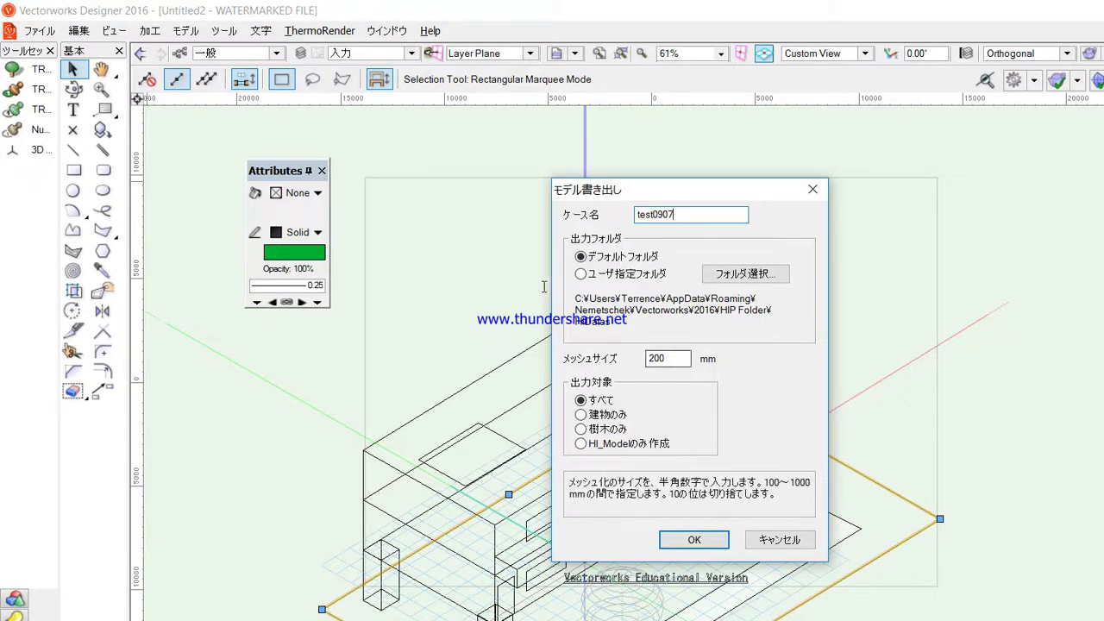
{"action": "key", "text": "Tab"}
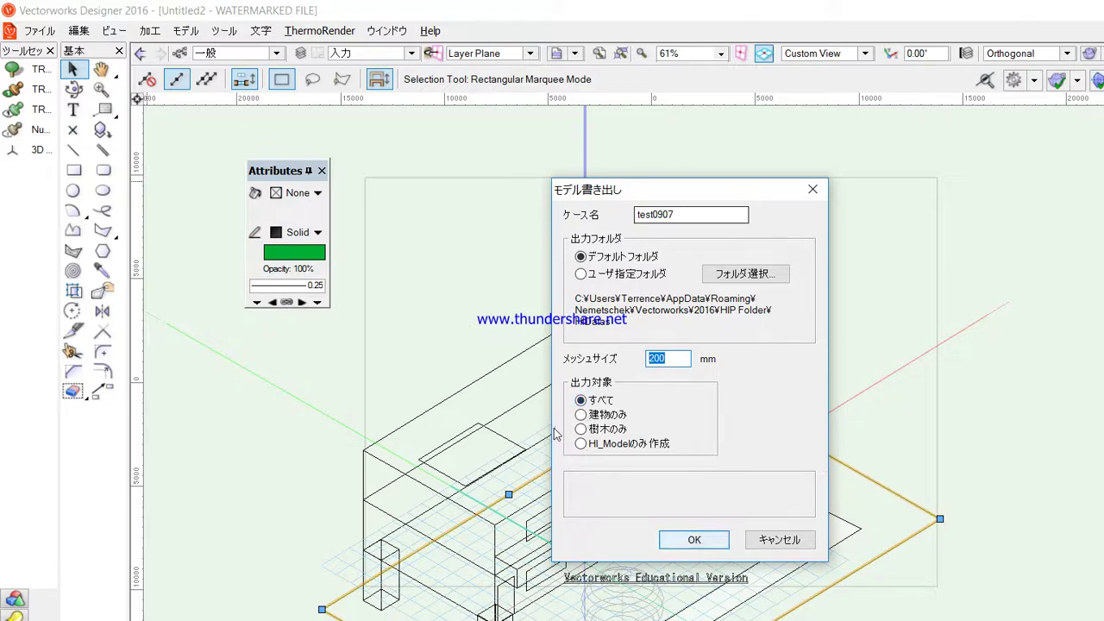
{"action": "key", "text": "Return"}
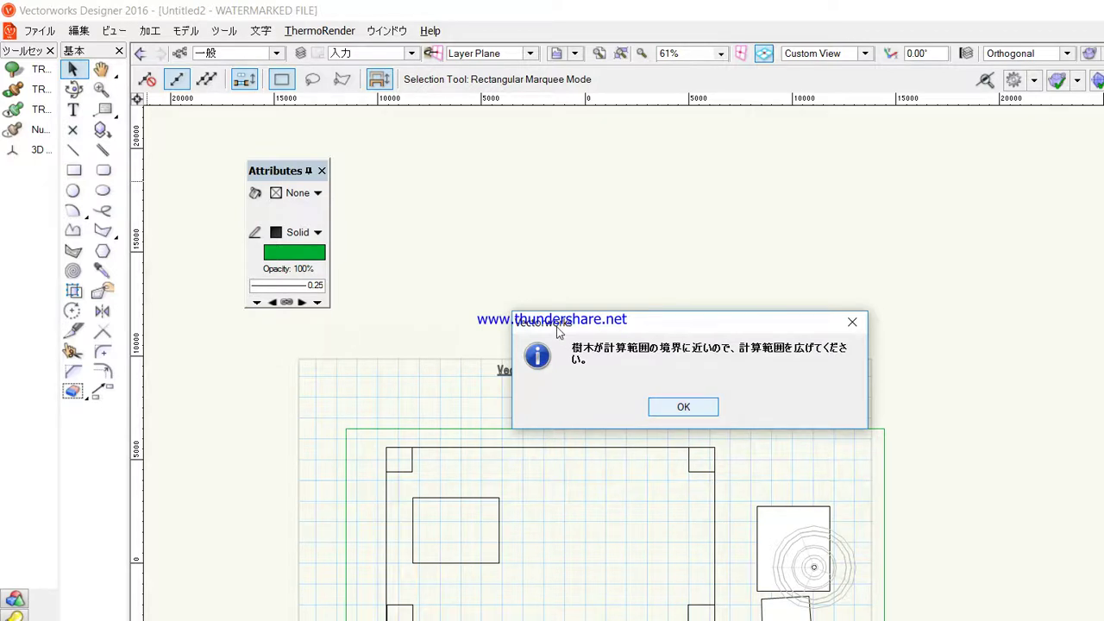
{"action": "left_click", "coordinate": [684, 407]}
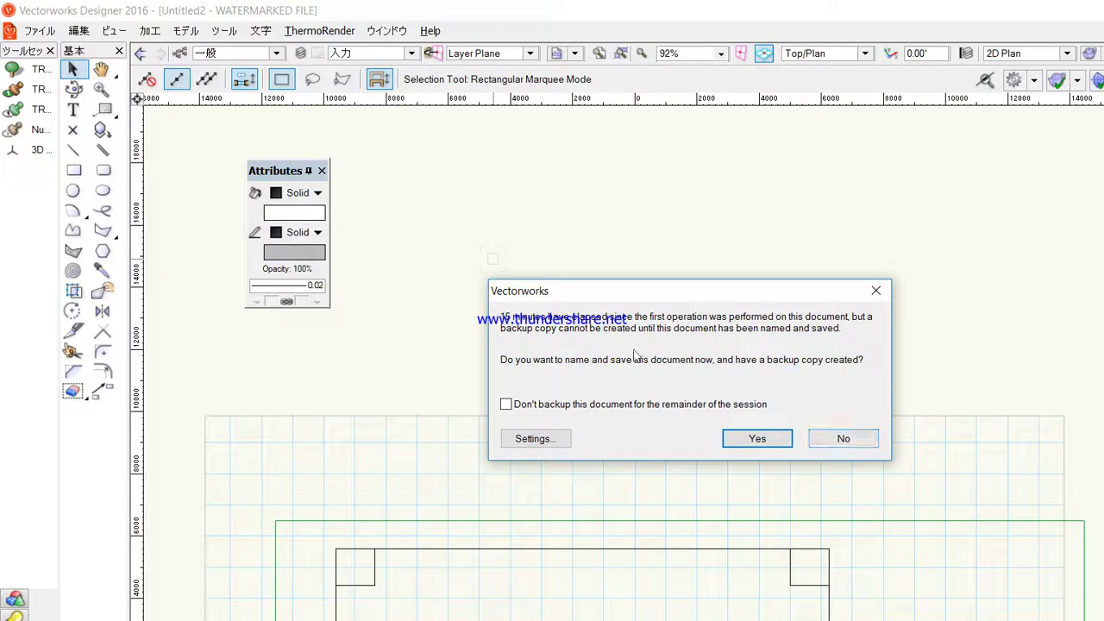
{"action": "key", "text": "Return"}
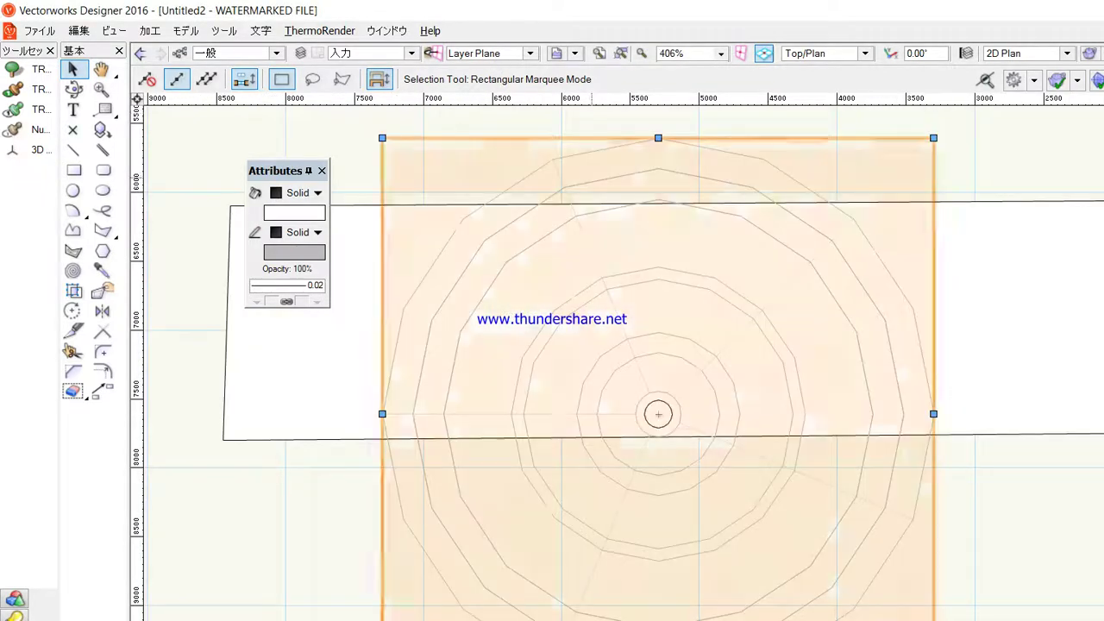
Enlarge the green calculation range by stretching its lower edge just below the drawing frame, farther from the tree.
{"action": "left_click", "coordinate": [620, 53]}
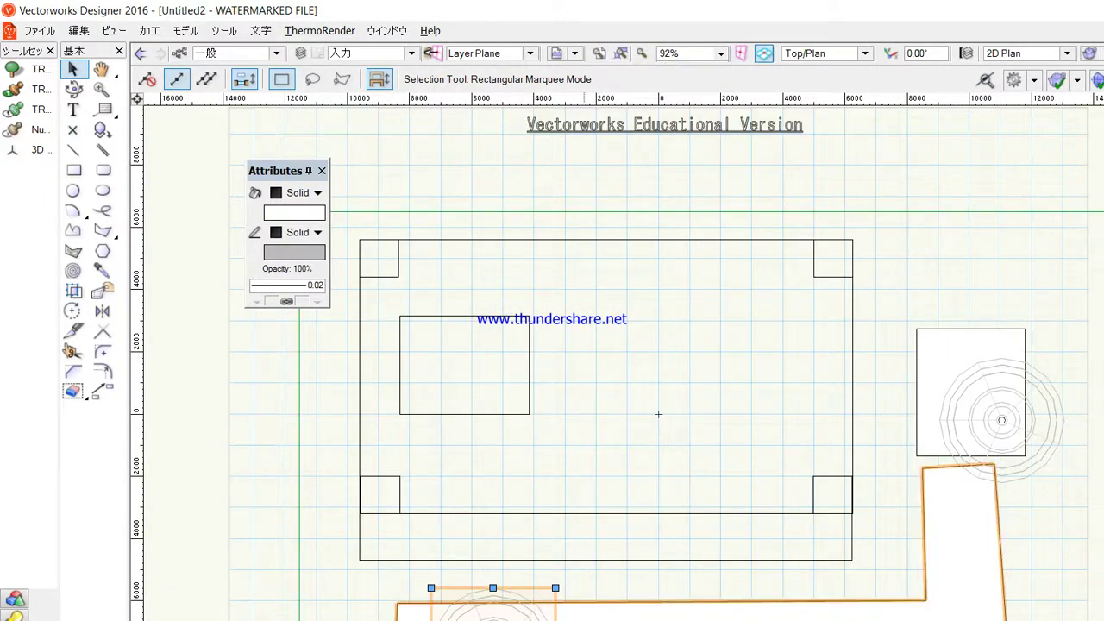
{"action": "left_click", "coordinate": [299, 559]}
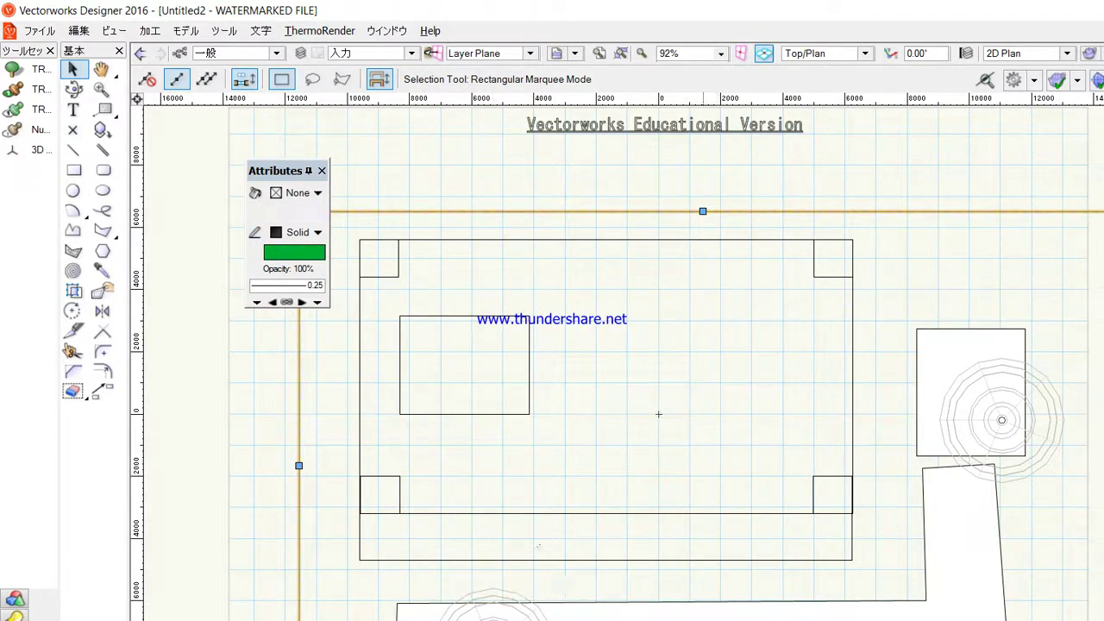
{"action": "scroll", "coordinate": [543, 559], "scroll_direction": "down", "scroll_amount": 2}
{"action": "left_click_drag", "start_coordinate": [679, 123], "coordinate": [679, 404]}
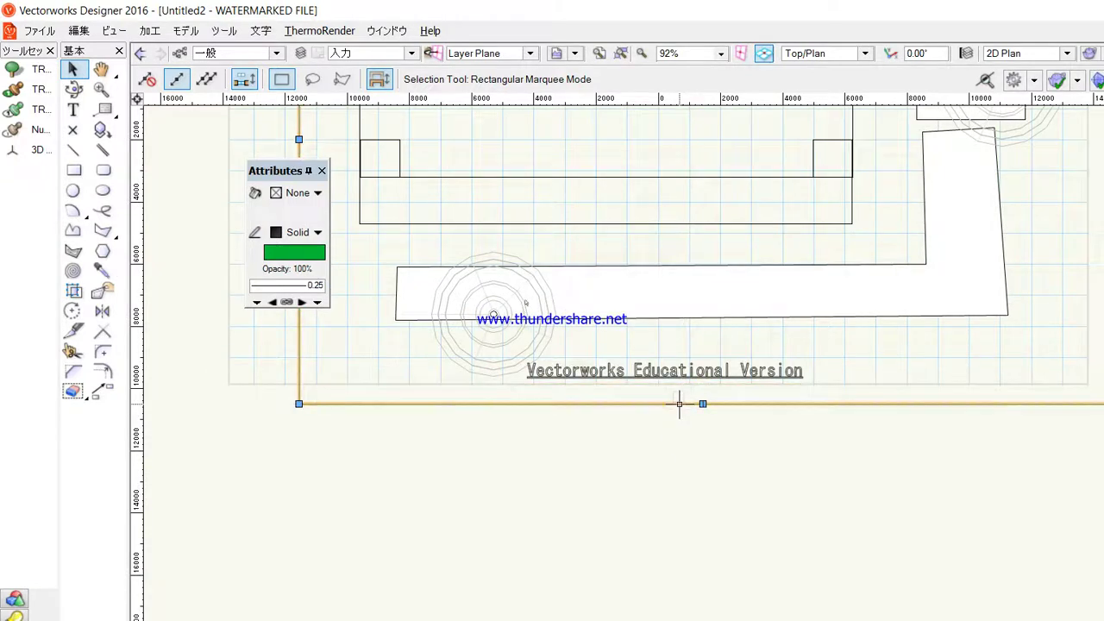
{"action": "left_click", "coordinate": [463, 414]}
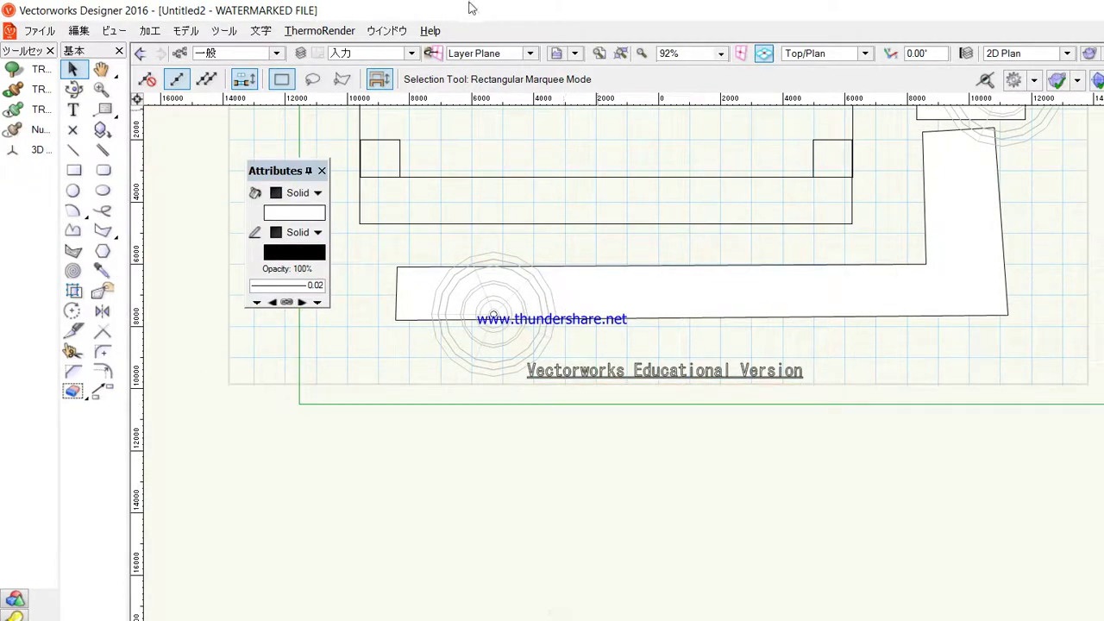
Export the model for calculation again as case test0907, with a 200 mm mesh and all objects (すべて) included.
{"action": "left_click", "coordinate": [319, 31]}
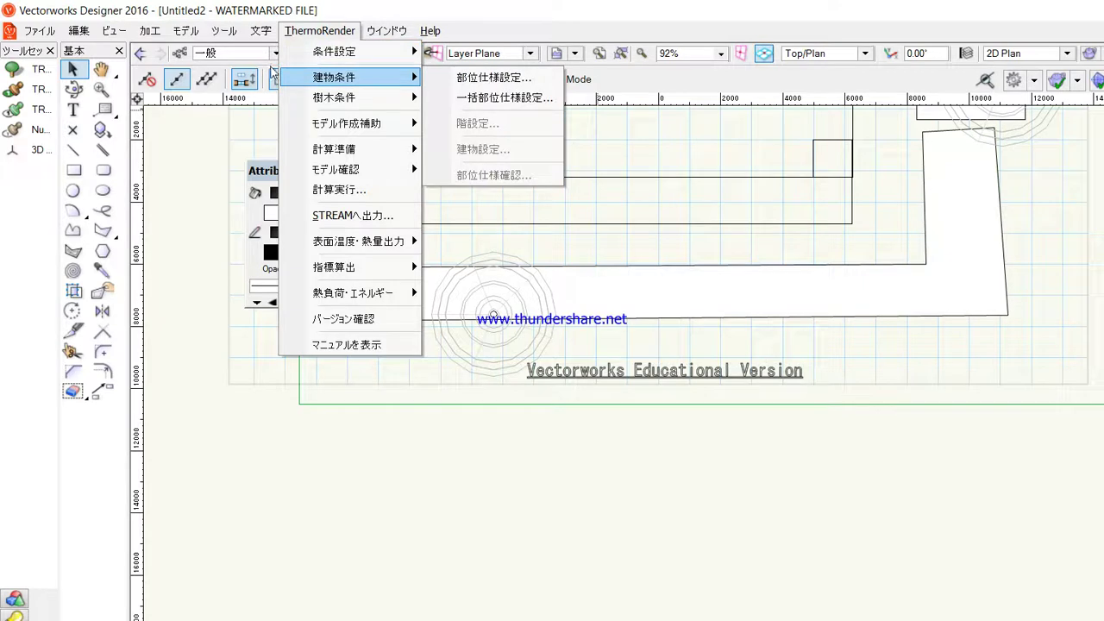
{"action": "mouse_move", "coordinate": [285, 121]}
{"action": "key", "text": "Down"}
{"action": "key", "text": "Right"}
{"action": "key", "text": "Down"}
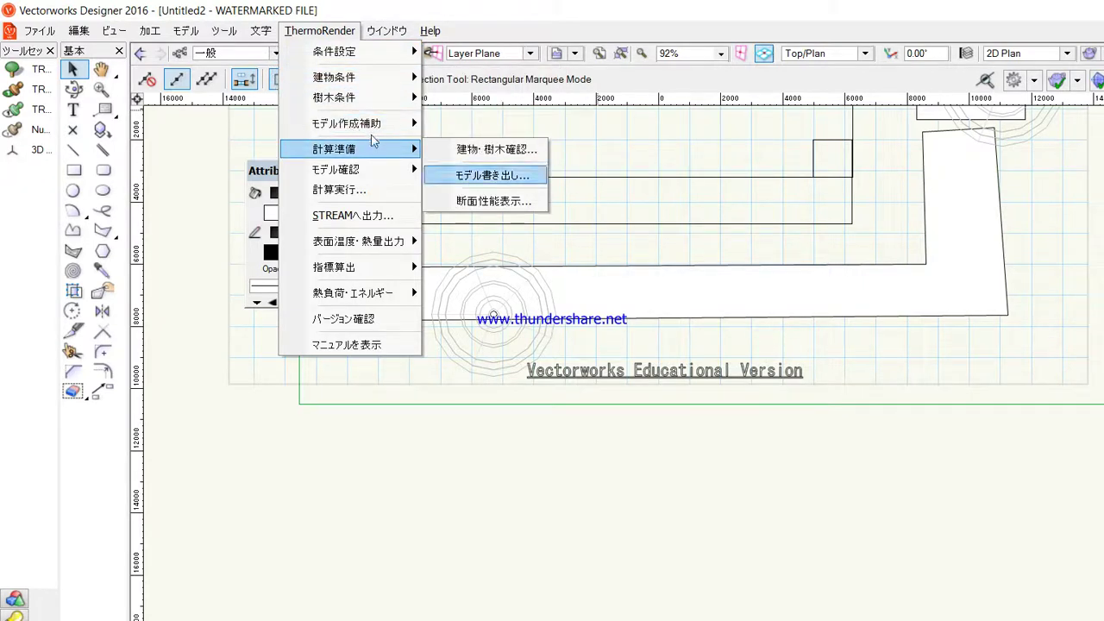
{"action": "key", "text": "Return"}
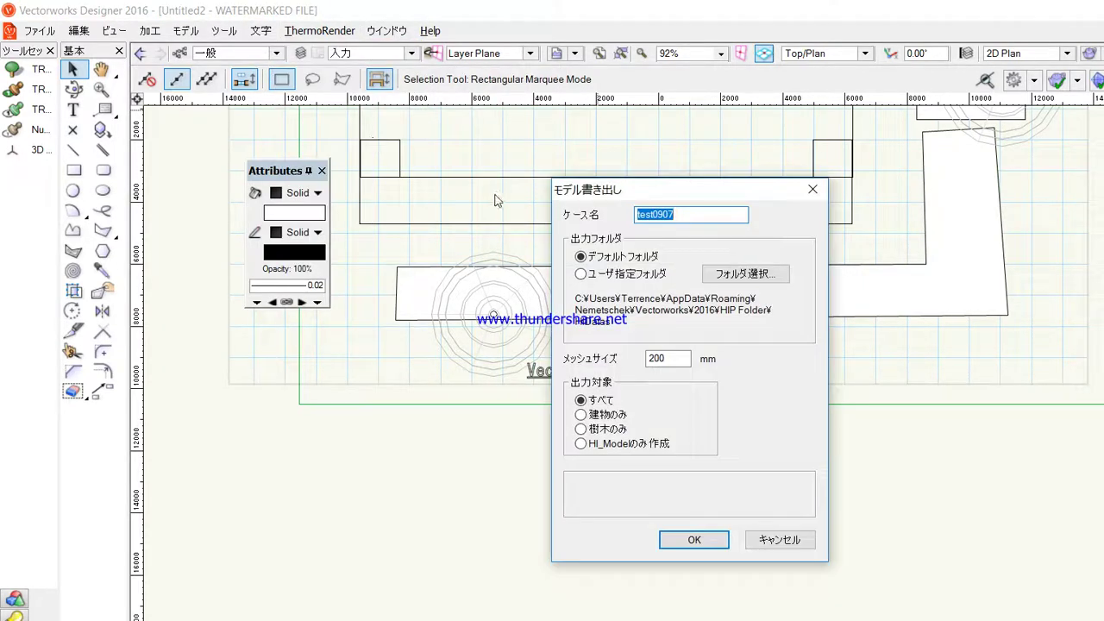
{"action": "key", "text": "Return"}
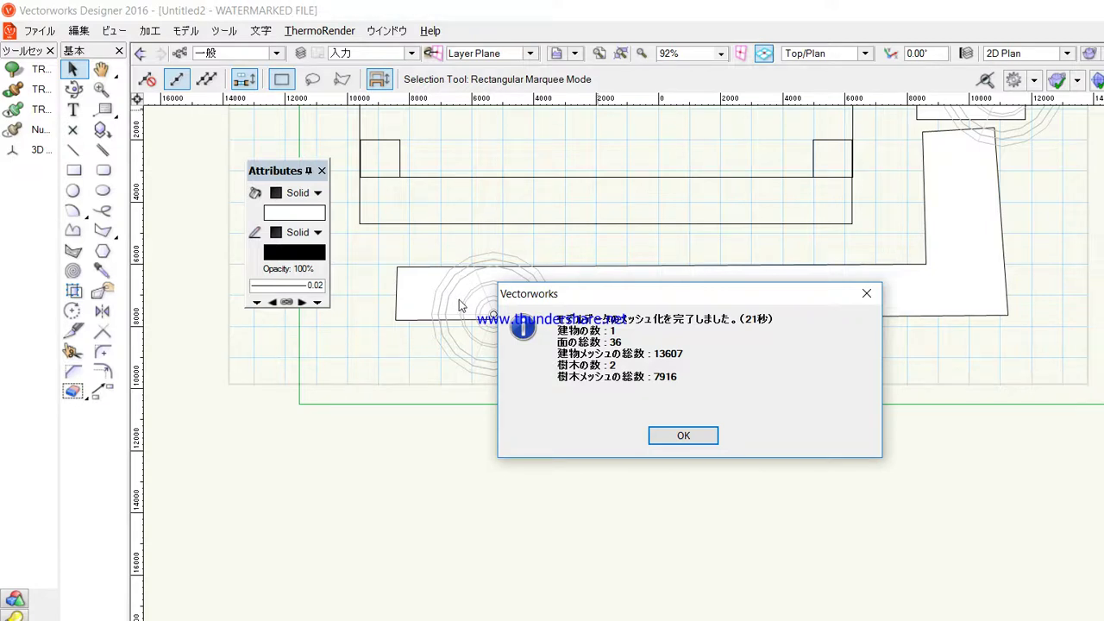
{"action": "key", "text": "Return"}
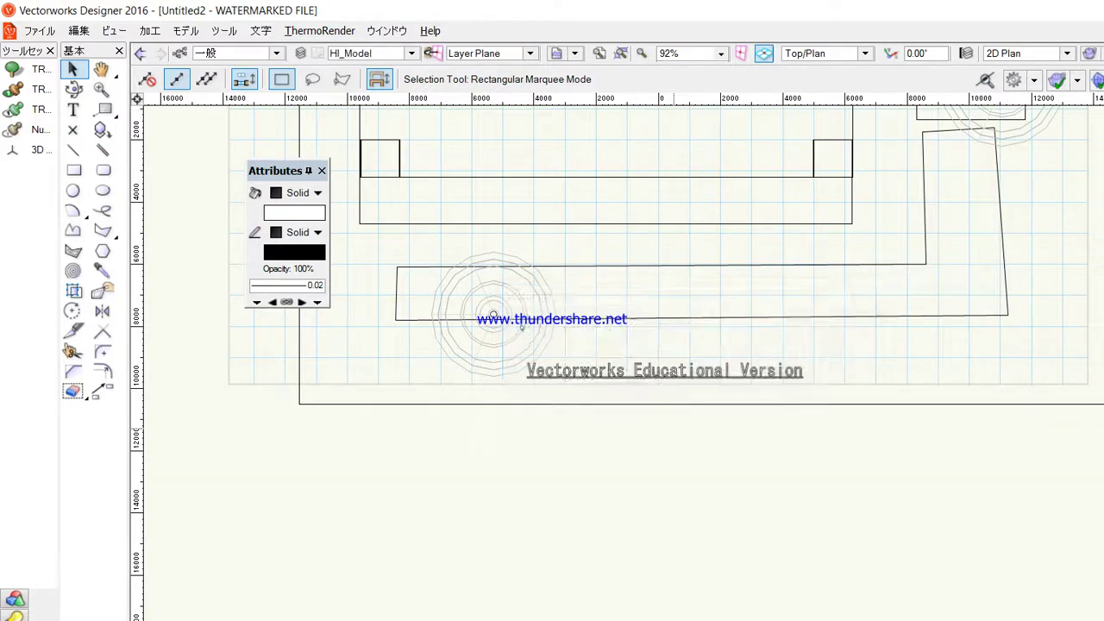
Make HI_Model the active layer and switch its wireframe display to a rendering with solid surface colours.
{"action": "left_click", "coordinate": [333, 53]}
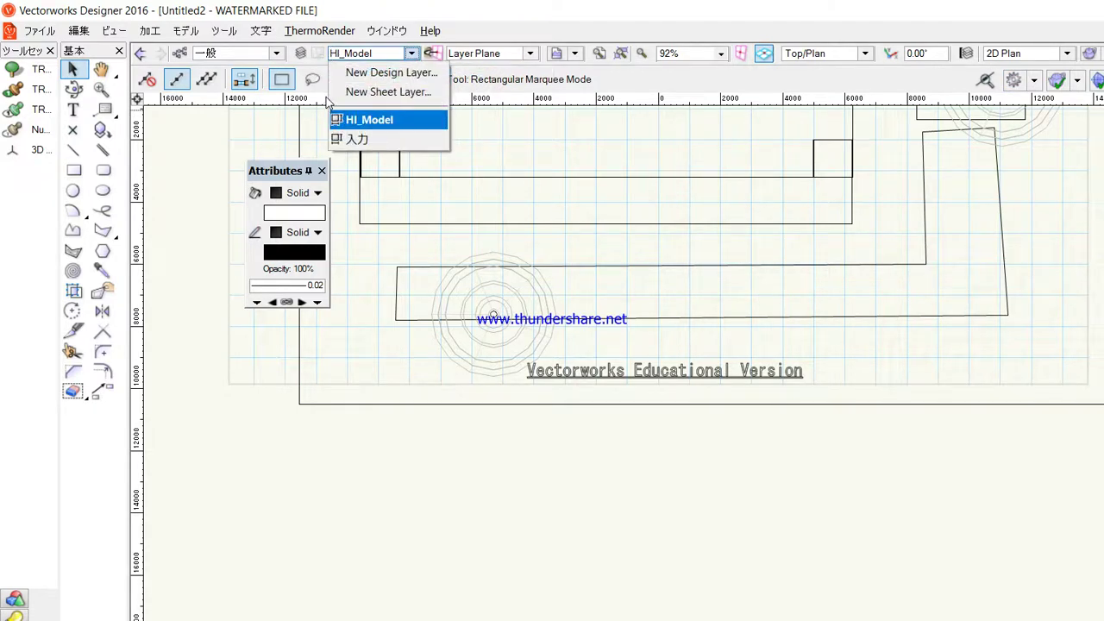
{"action": "left_click", "coordinate": [371, 120]}
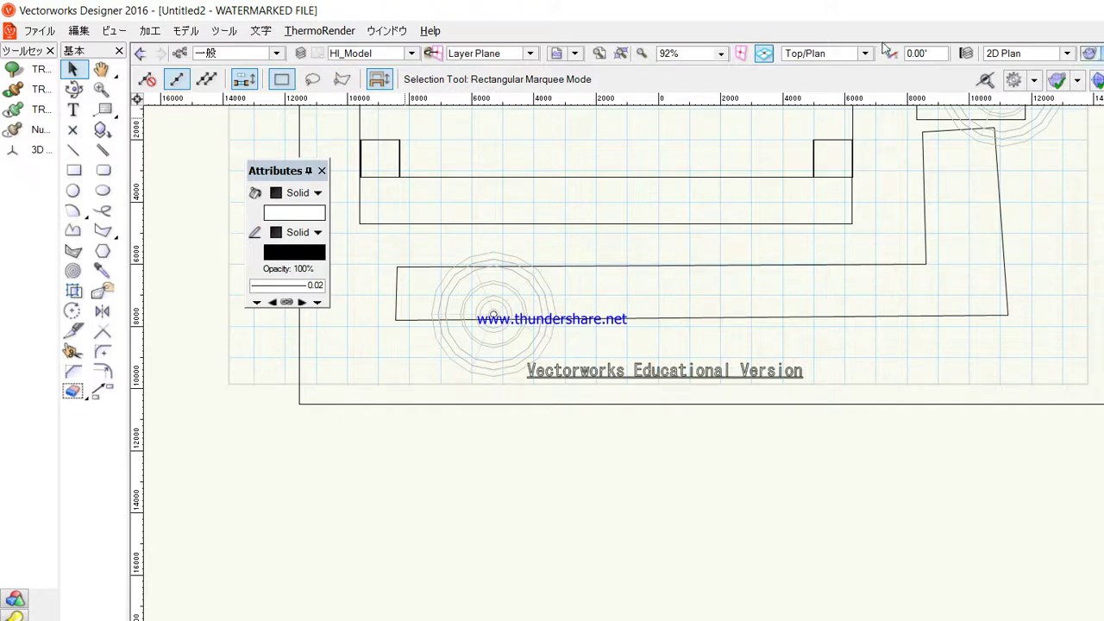
{"action": "key", "text": "Down"}
{"action": "key", "text": "Down"}
{"action": "key", "text": "Down"}
{"action": "key", "text": "Down"}
{"action": "key", "text": "Down"}
{"action": "key", "text": "Down"}
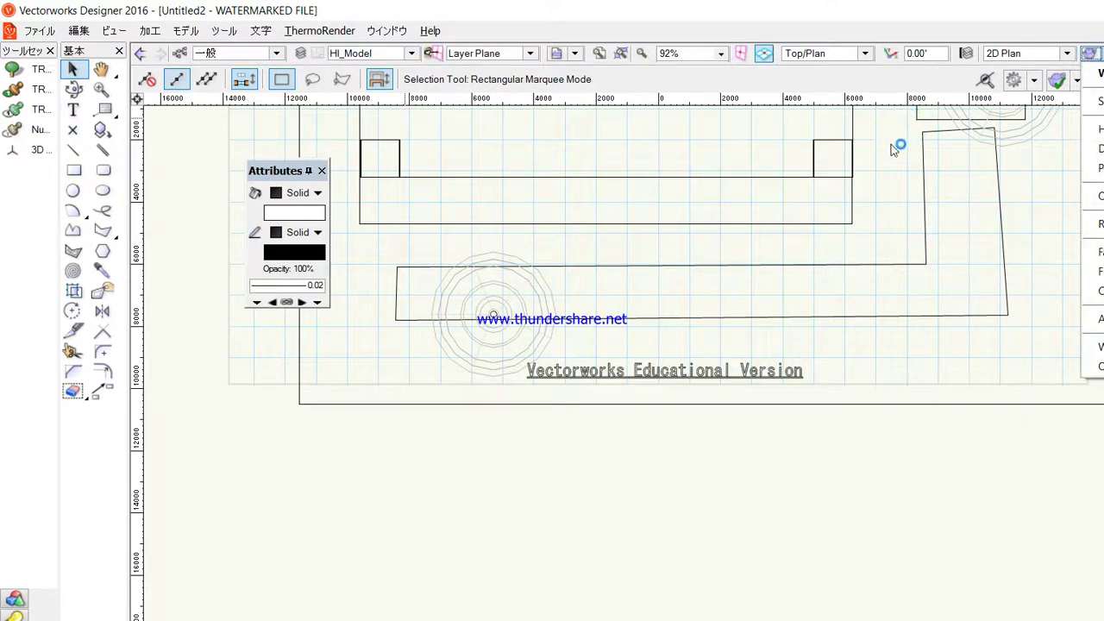
{"action": "key", "text": "Return"}
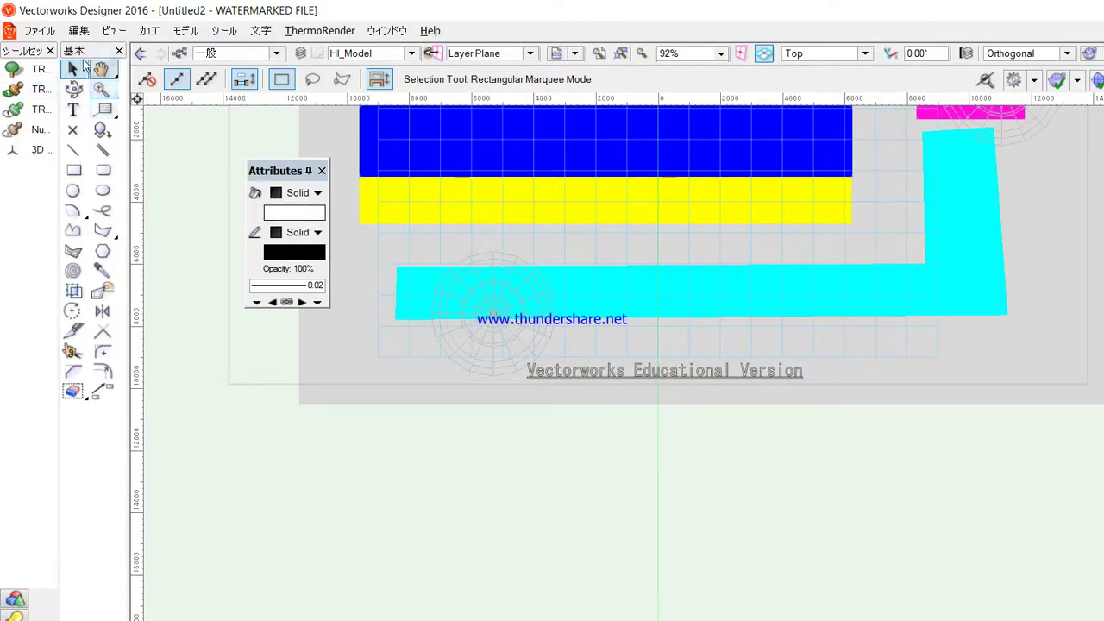
Examine the colour-coded HI_Model from above and in 3D, comparing its surfaces with the material legend.
{"action": "left_click", "coordinate": [100, 69]}
{"action": "left_click_drag", "start_coordinate": [378, 114], "coordinate": [360, 411]}
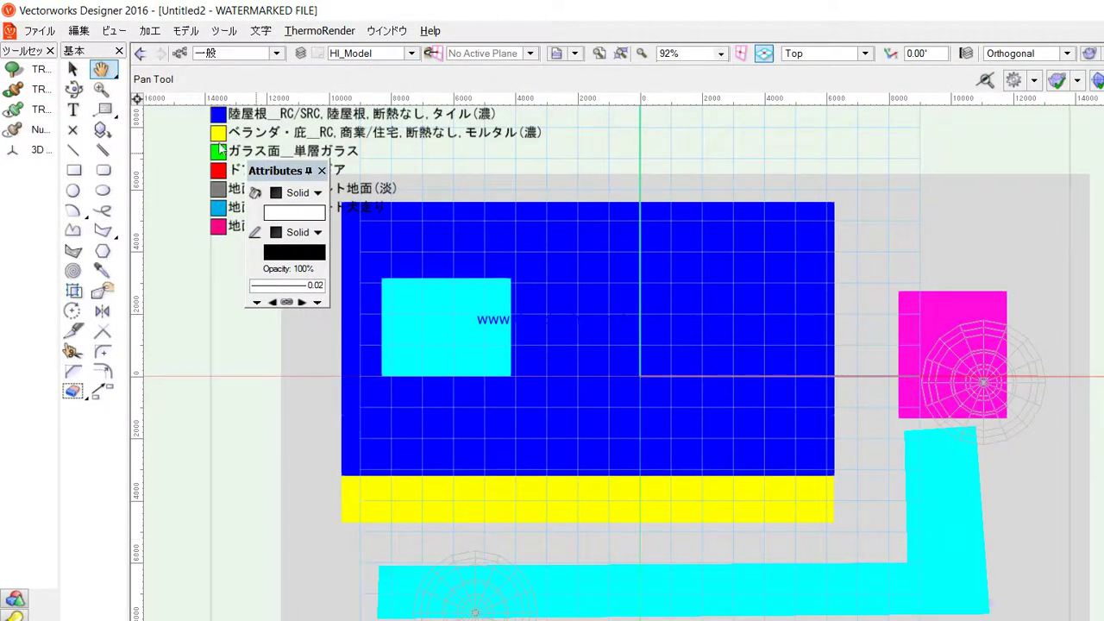
{"action": "left_click_drag", "start_coordinate": [267, 170], "coordinate": [153, 316]}
{"action": "mouse_move", "coordinate": [260, 133]}
{"action": "left_mouse_down"}
{"action": "mouse_move", "coordinate": [276, 148]}
{"action": "mouse_move", "coordinate": [280, 201]}
{"action": "left_mouse_up"}
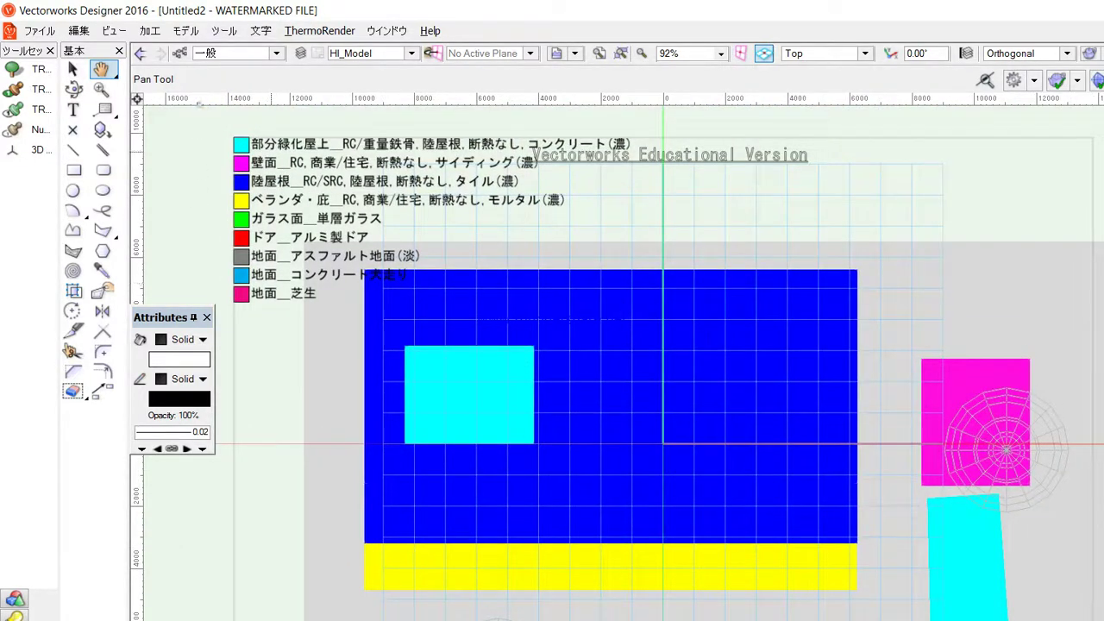
{"action": "left_click", "coordinate": [72, 89]}
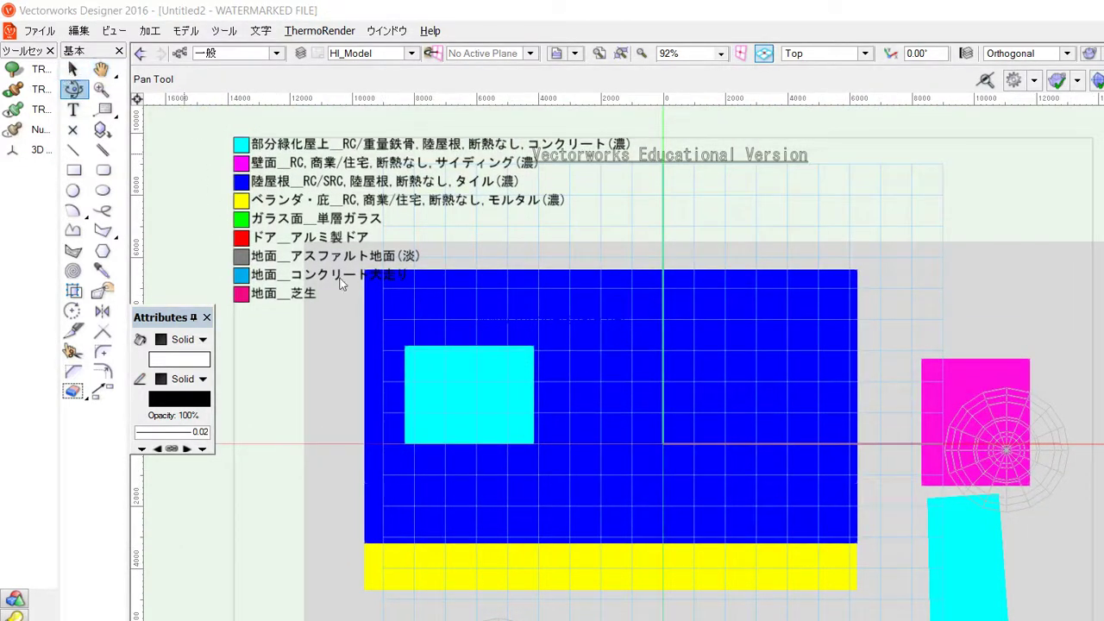
{"action": "left_click", "coordinate": [683, 419]}
{"action": "left_click_drag", "start_coordinate": [483, 391], "coordinate": [543, 438]}
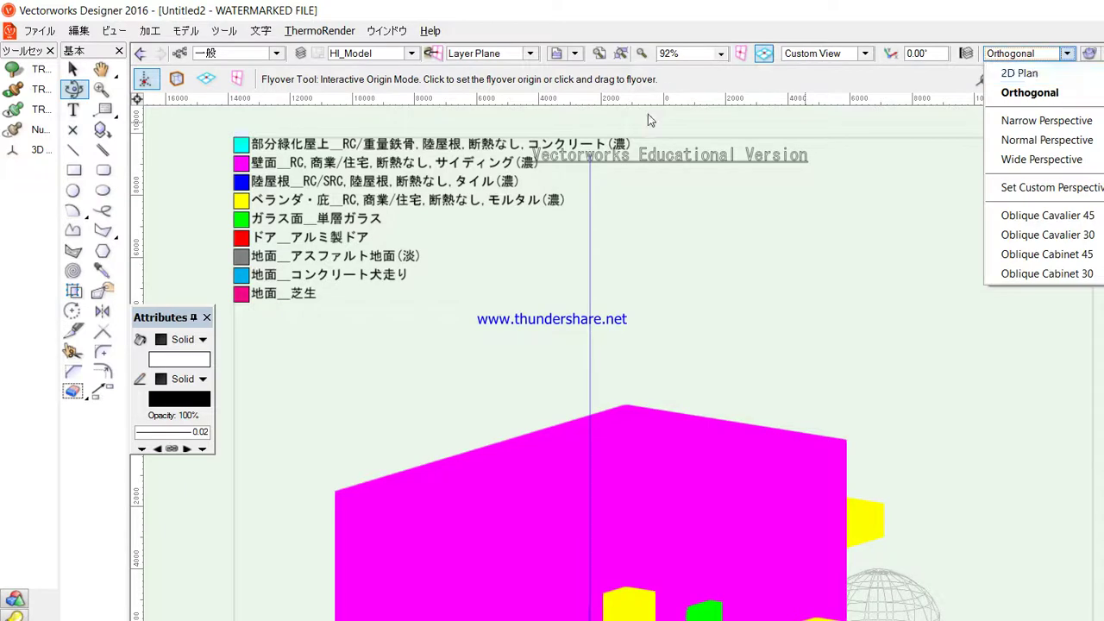
Return to the Top/Plan view and make 入力 the active layer.
{"action": "left_click", "coordinate": [688, 178]}
{"action": "left_click", "coordinate": [824, 53]}
{"action": "left_click", "coordinate": [811, 72]}
{"action": "left_click", "coordinate": [371, 53]}
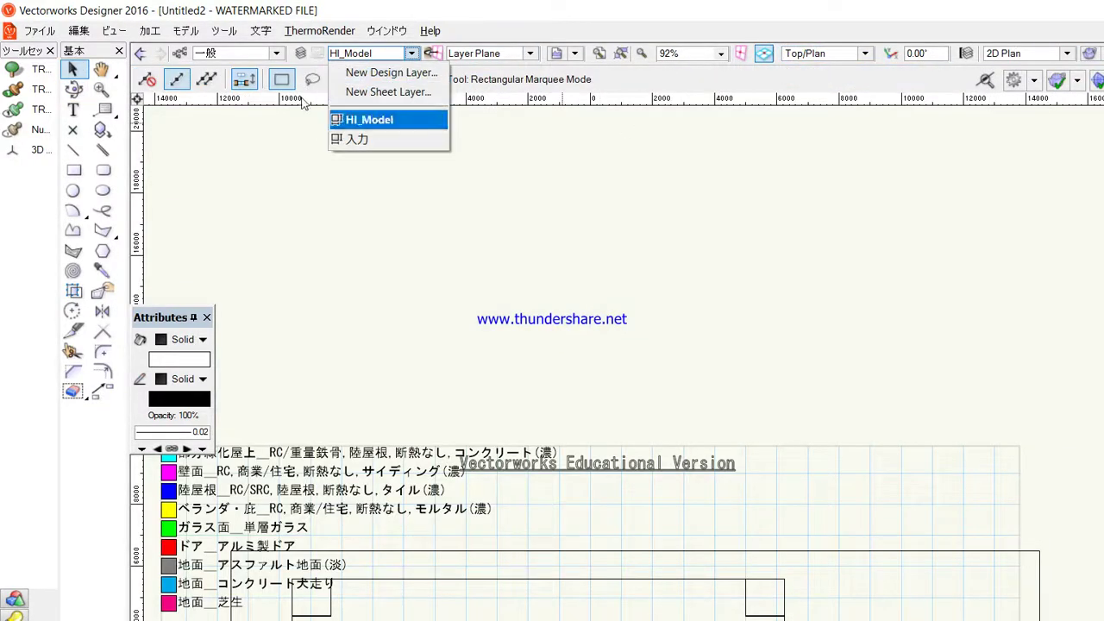
{"action": "left_click", "coordinate": [380, 138]}
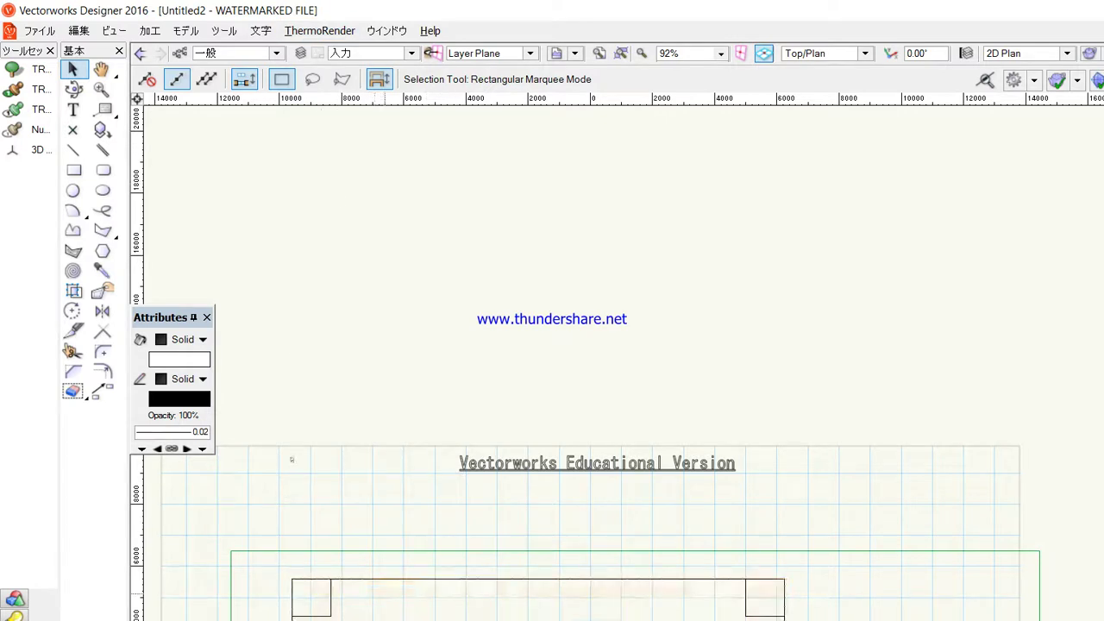
Open the building group for editing, and in Front view enter the lower storey's group inside it.
{"action": "double_click", "coordinate": [391, 581]}
{"action": "left_click", "coordinate": [824, 52]}
{"action": "left_click", "coordinate": [815, 109]}
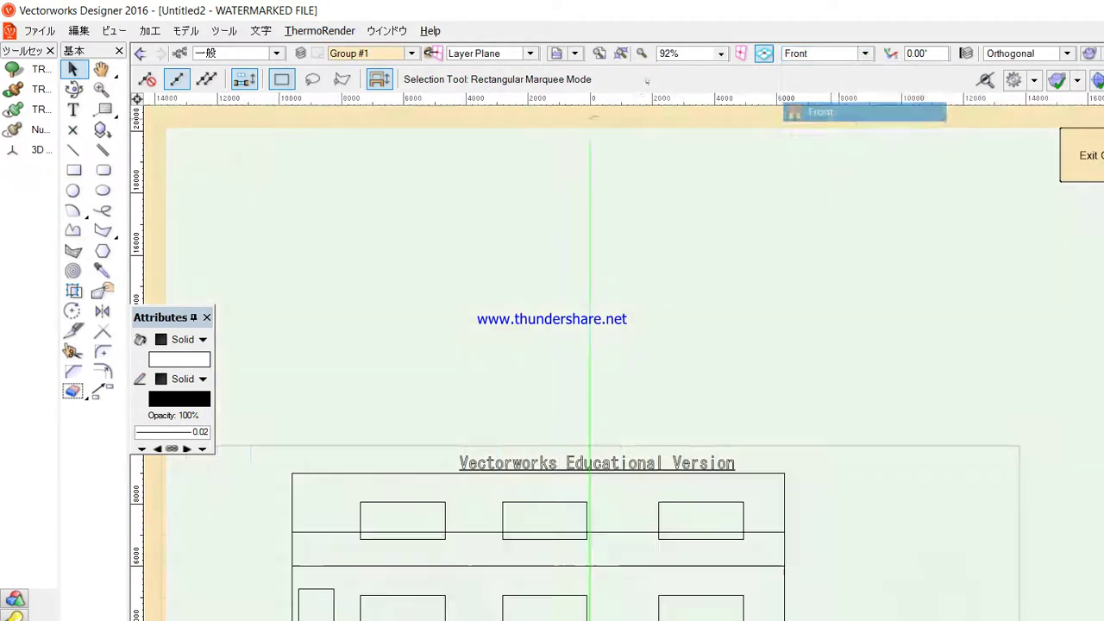
{"action": "left_click", "coordinate": [783, 592]}
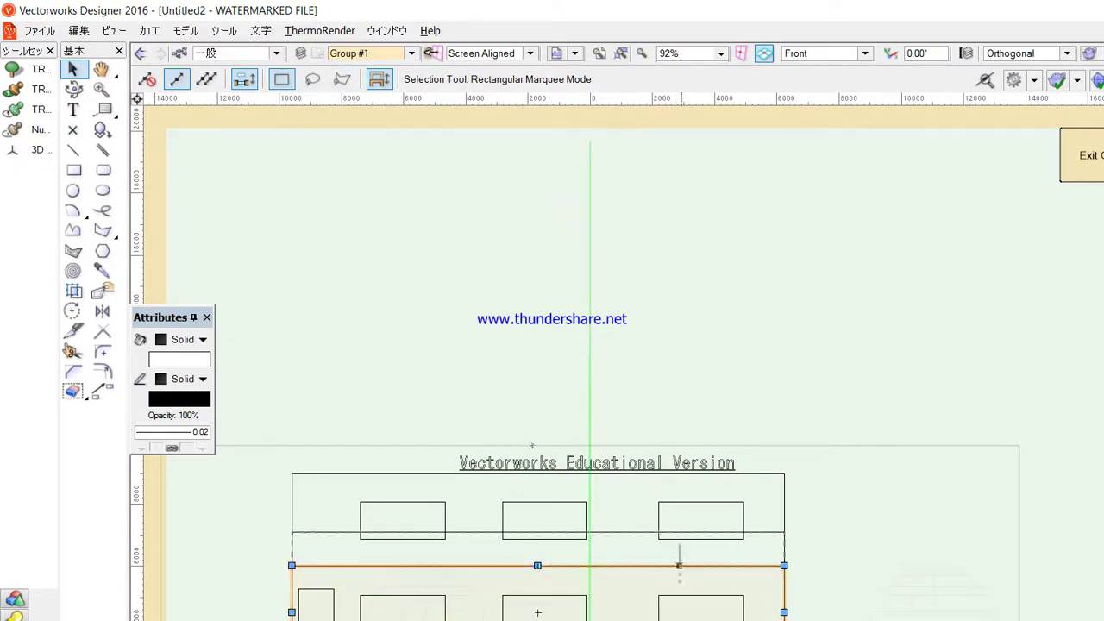
{"action": "double_click", "coordinate": [783, 594]}
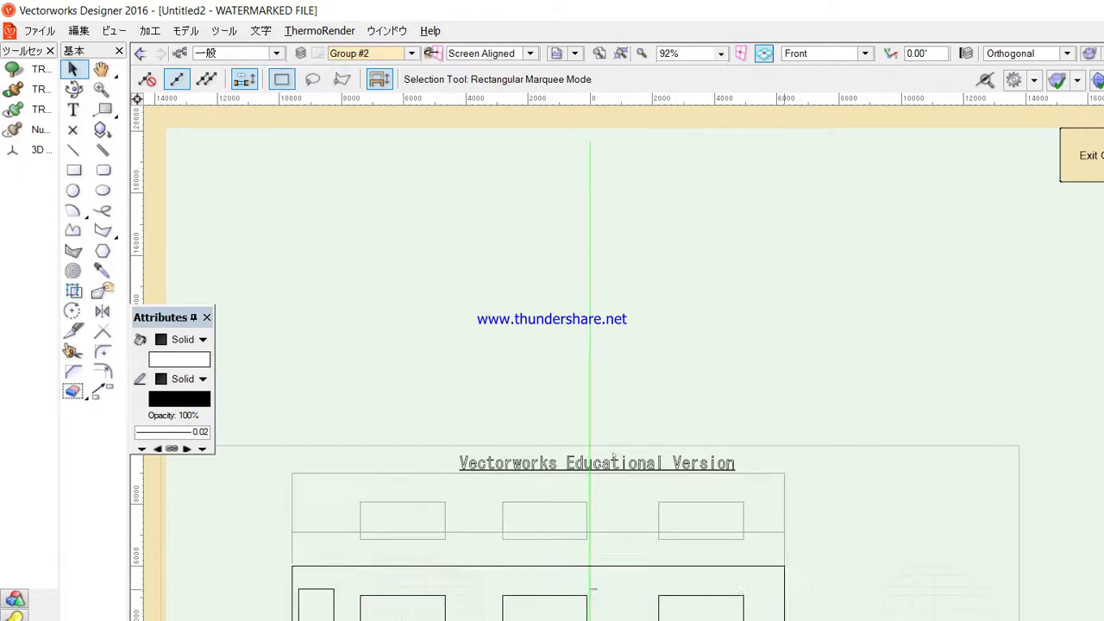
Assign the part specification WL_WS-0001 to the lower storey's extrude with the underside (下面) included, and exit the group.
{"action": "left_click", "coordinate": [318, 31]}
{"action": "mouse_move", "coordinate": [337, 77]}
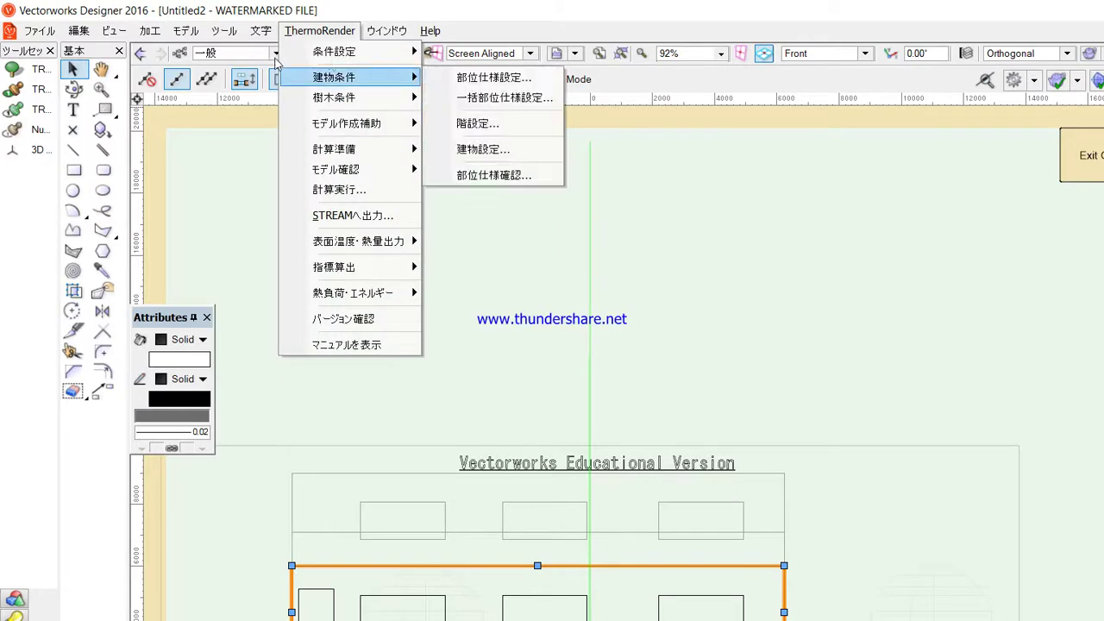
{"action": "left_click", "coordinate": [493, 77]}
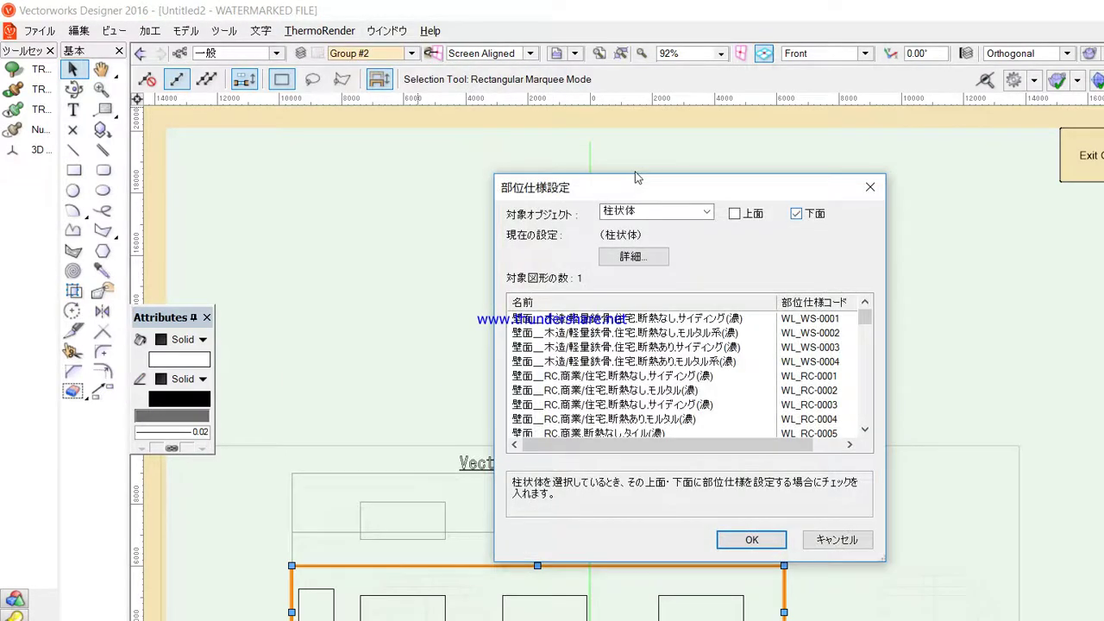
{"action": "left_click", "coordinate": [796, 214]}
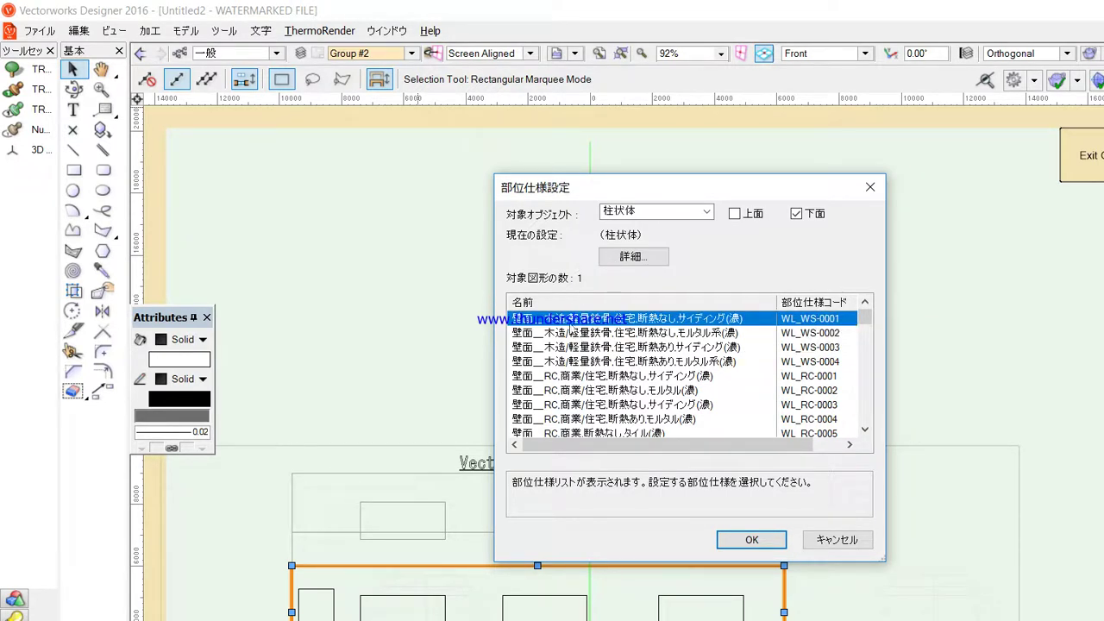
{"action": "key", "text": "Return"}
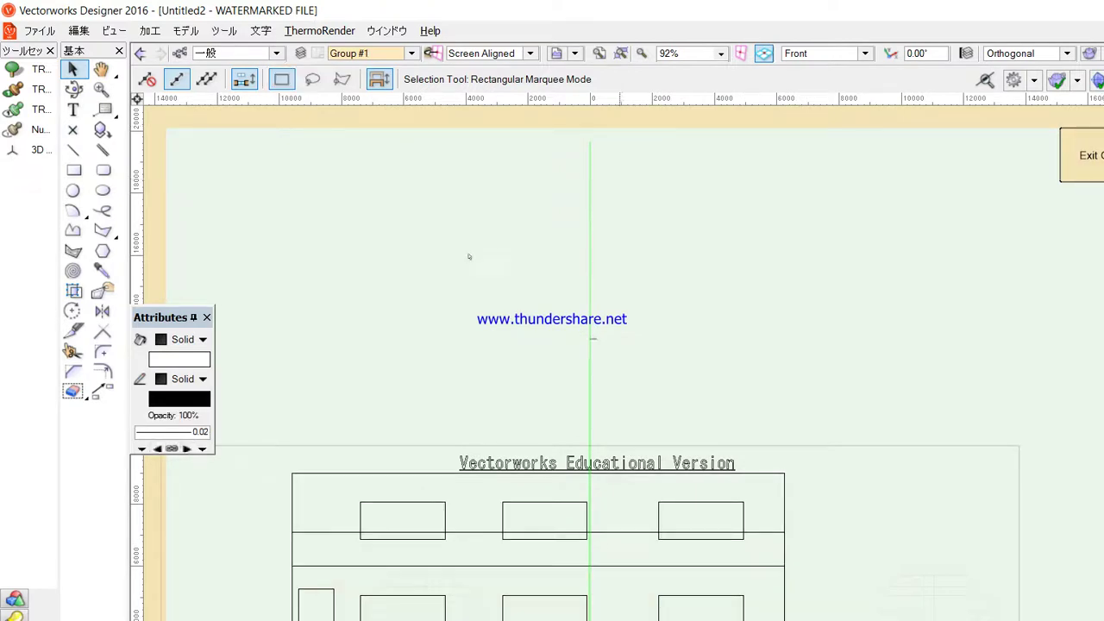
{"action": "left_click", "coordinate": [495, 180]}
Export the modified model as a ThermoRender mesh under the case name test0907.
{"action": "left_click", "coordinate": [320, 30]}
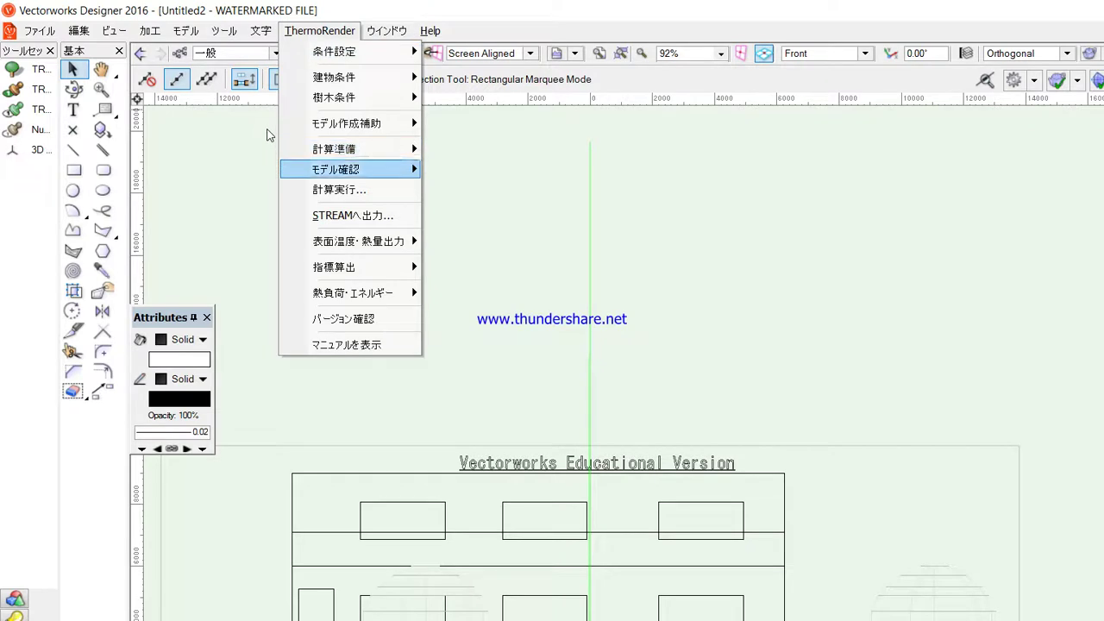
{"action": "left_click", "coordinate": [373, 146]}
{"action": "type", "text": "test0907"}
{"action": "key", "text": "Return"}
{"action": "key", "text": "Return"}
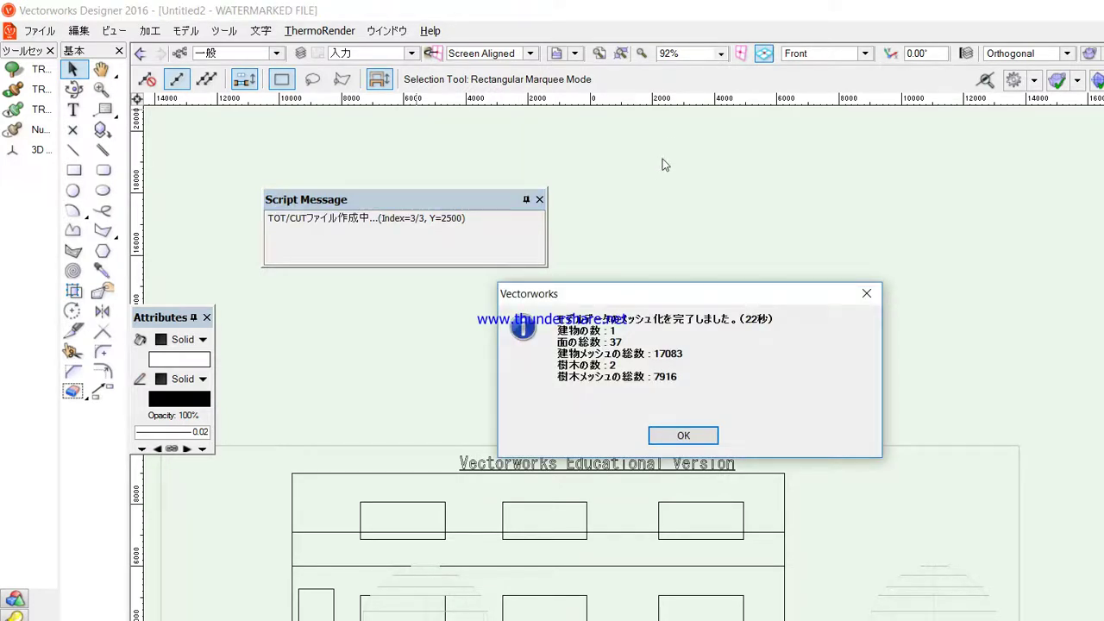
{"action": "left_click", "coordinate": [678, 437]}
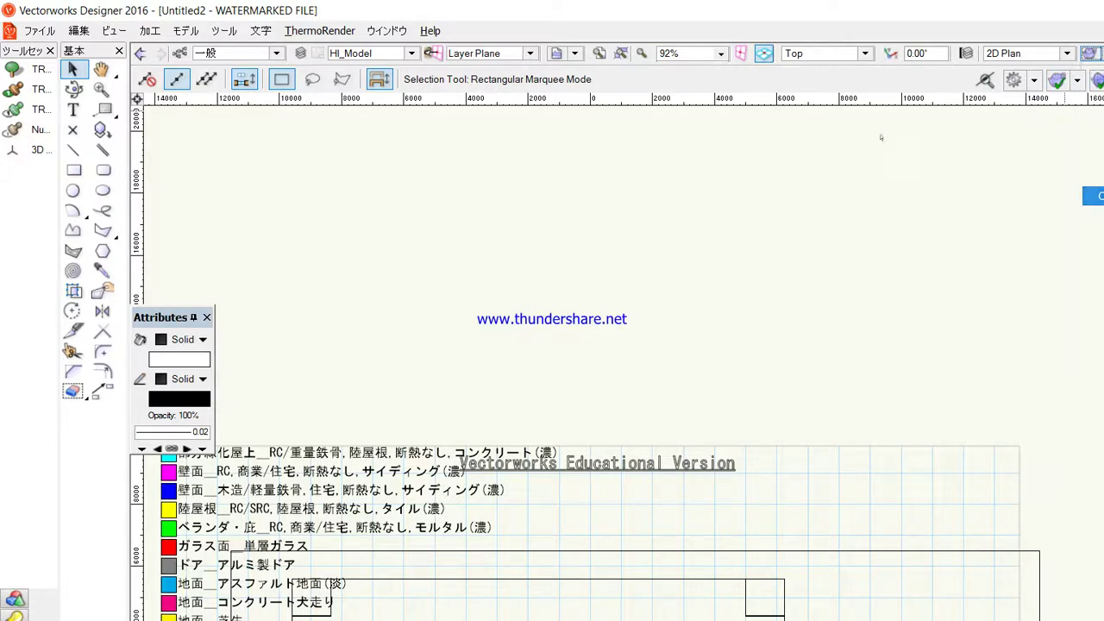
Examine the re-exported HI_Model's surface colours in 3D against the material legend, and return to the 2D plan view.
{"action": "left_click", "coordinate": [101, 69]}
{"action": "left_click_drag", "start_coordinate": [413, 348], "coordinate": [496, 11]}
{"action": "left_click", "coordinate": [73, 89]}
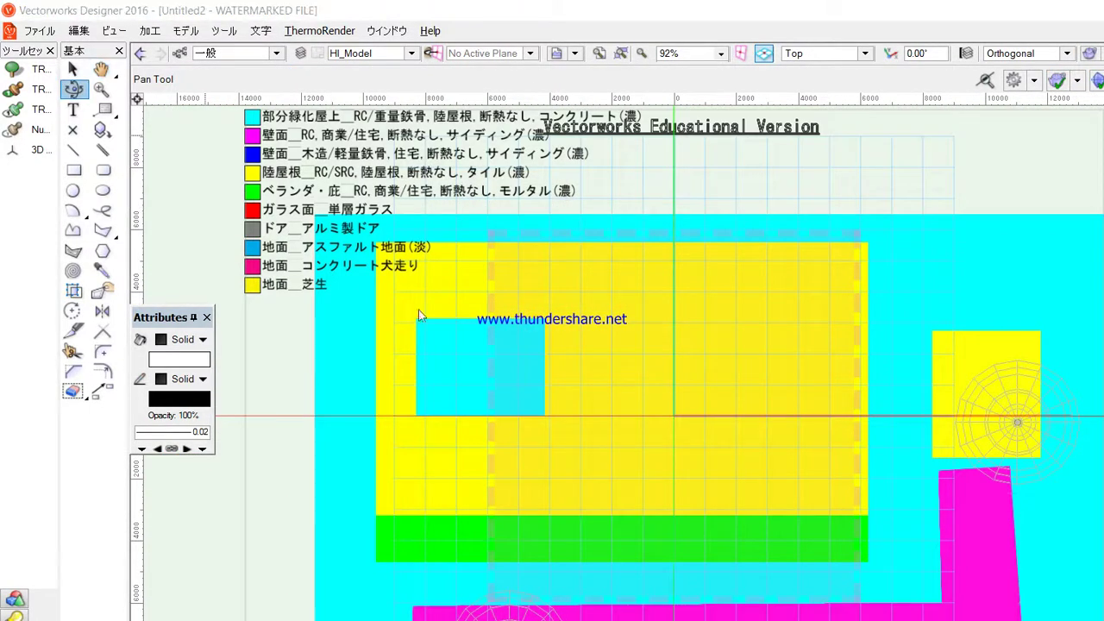
{"action": "left_click", "coordinate": [685, 414]}
{"action": "left_click_drag", "start_coordinate": [500, 367], "coordinate": [924, 223]}
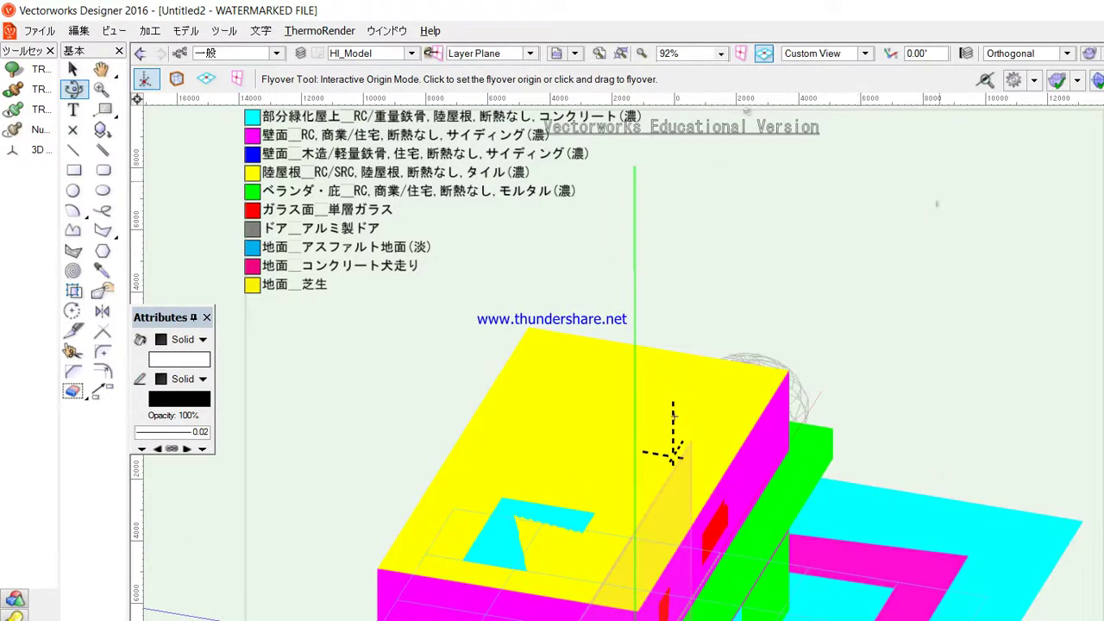
{"action": "left_click", "coordinate": [1027, 54]}
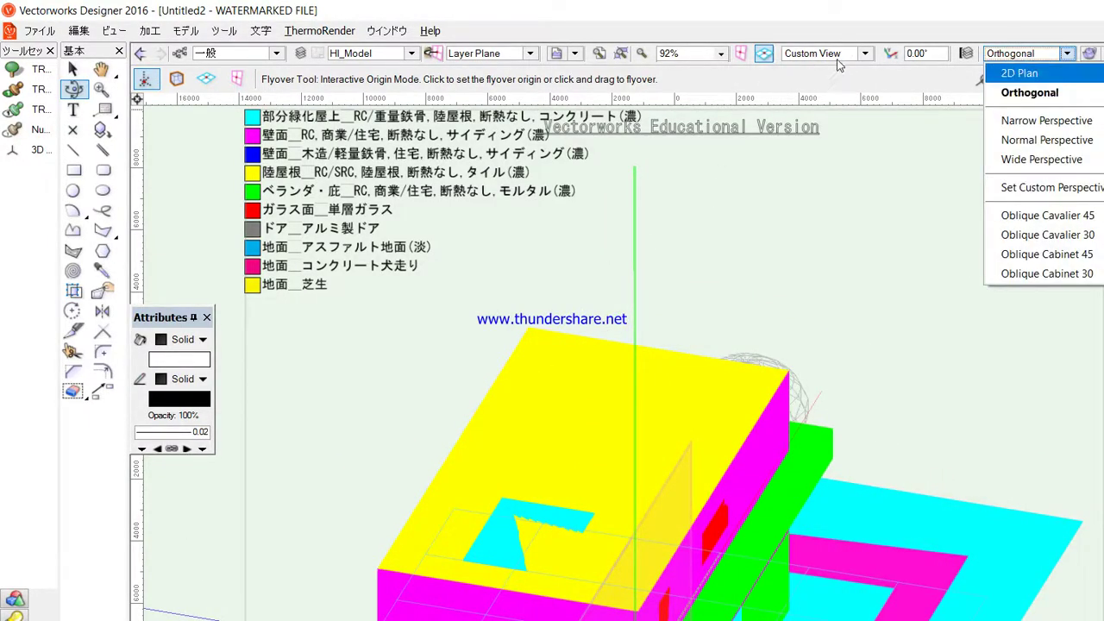
{"action": "left_click", "coordinate": [1020, 74]}
{"action": "left_click", "coordinate": [363, 54]}
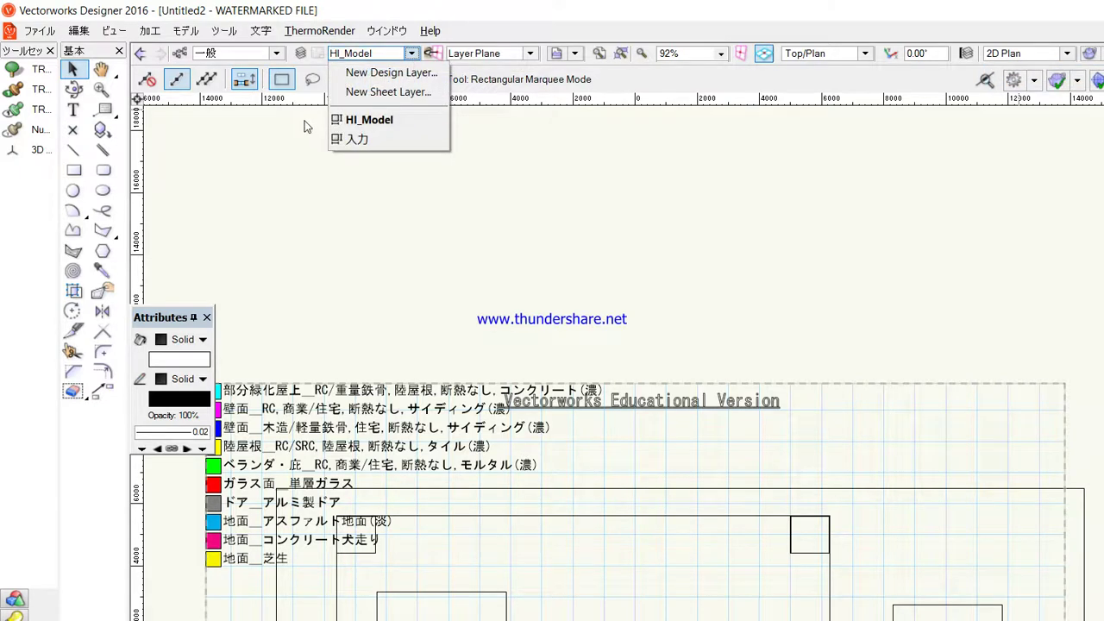
{"action": "left_click", "coordinate": [290, 198]}
{"action": "left_click", "coordinate": [320, 31]}
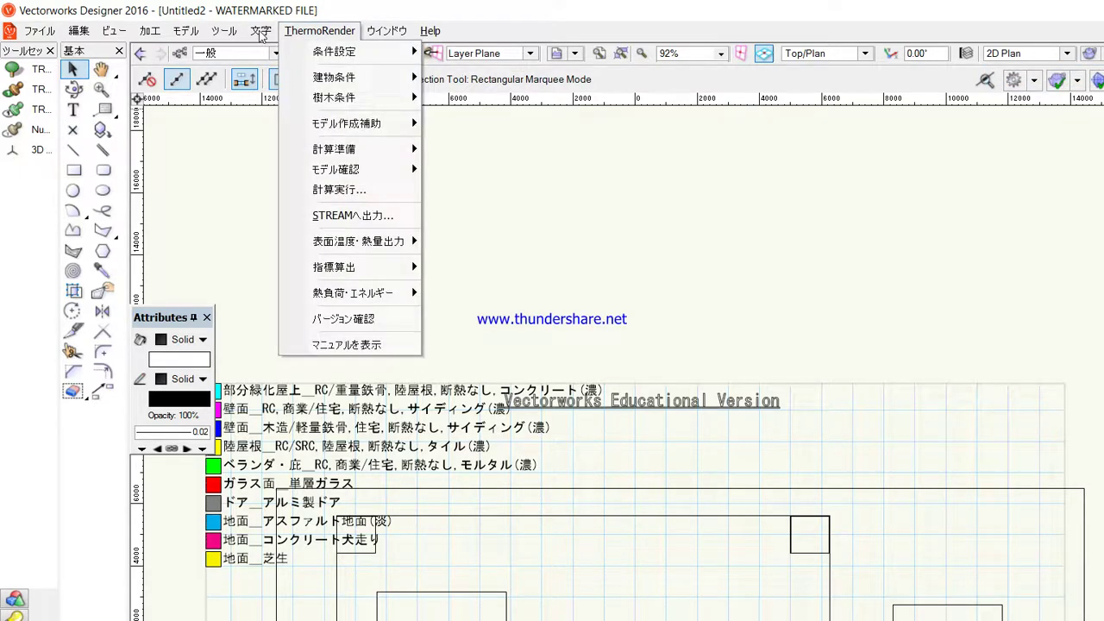
{"action": "mouse_move", "coordinate": [285, 169]}
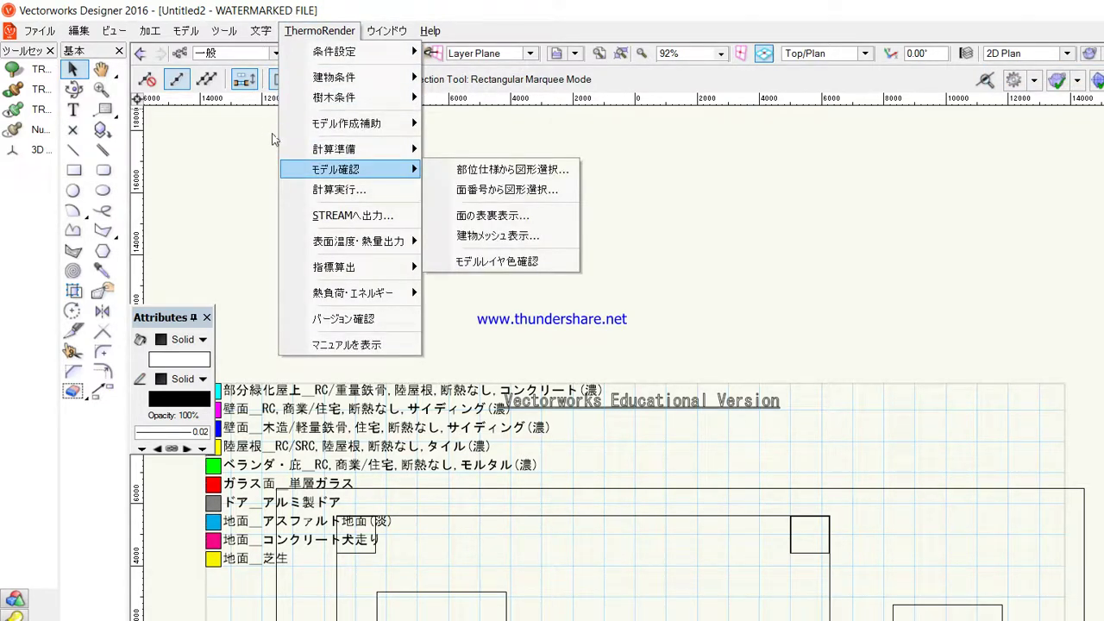
{"action": "mouse_move", "coordinate": [278, 118]}
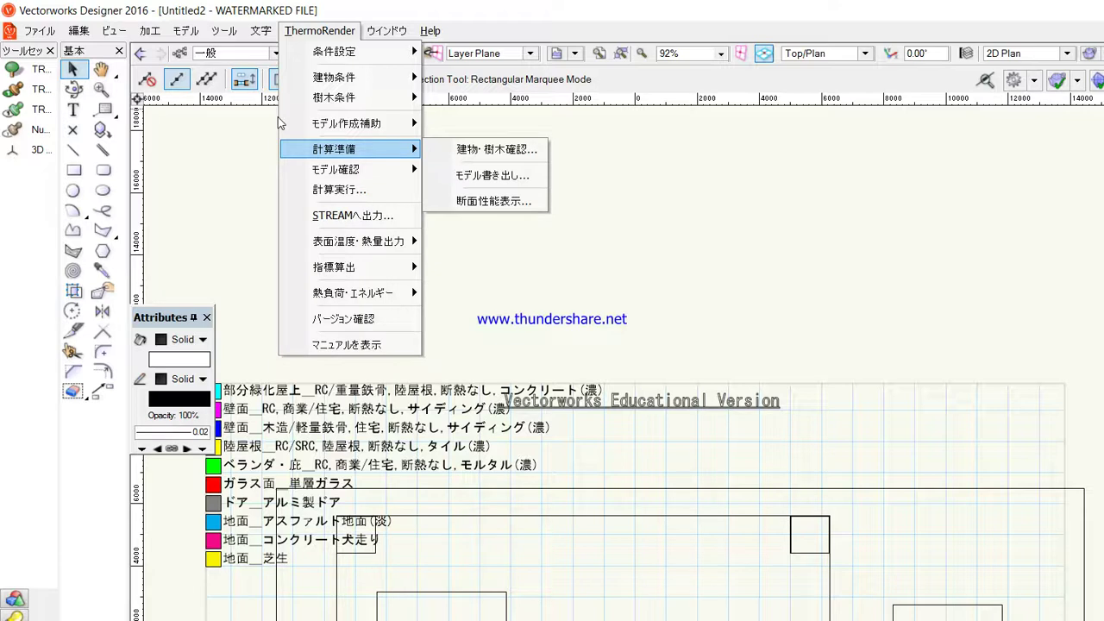
{"action": "left_click", "coordinate": [457, 240]}
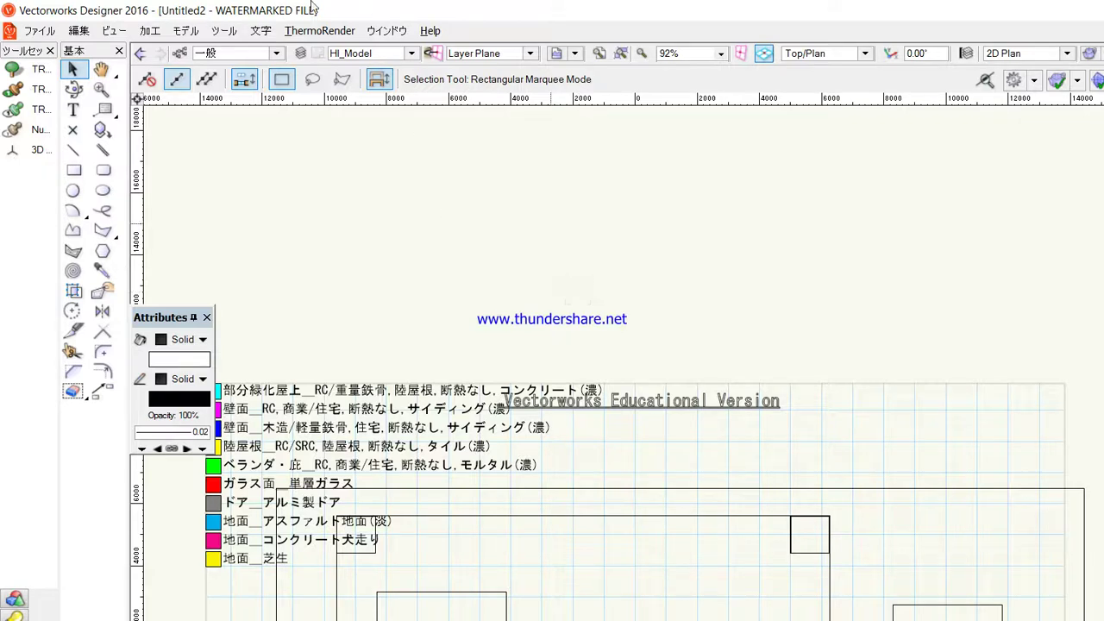
{"action": "left_click", "coordinate": [319, 30]}
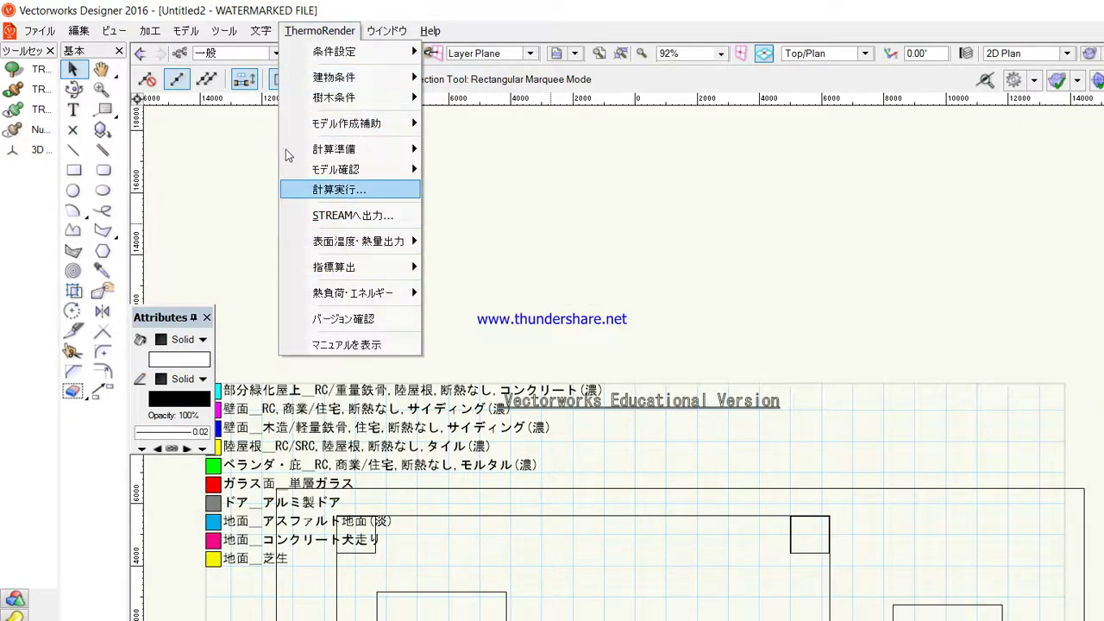
{"action": "left_click", "coordinate": [341, 189]}
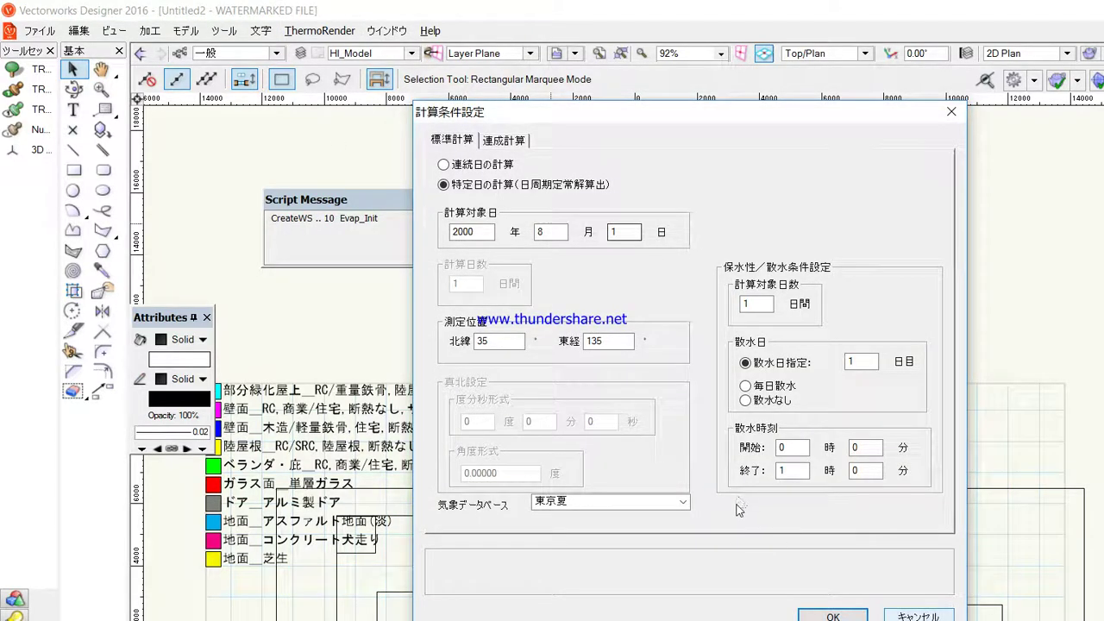
{"action": "left_click", "coordinate": [832, 617]}
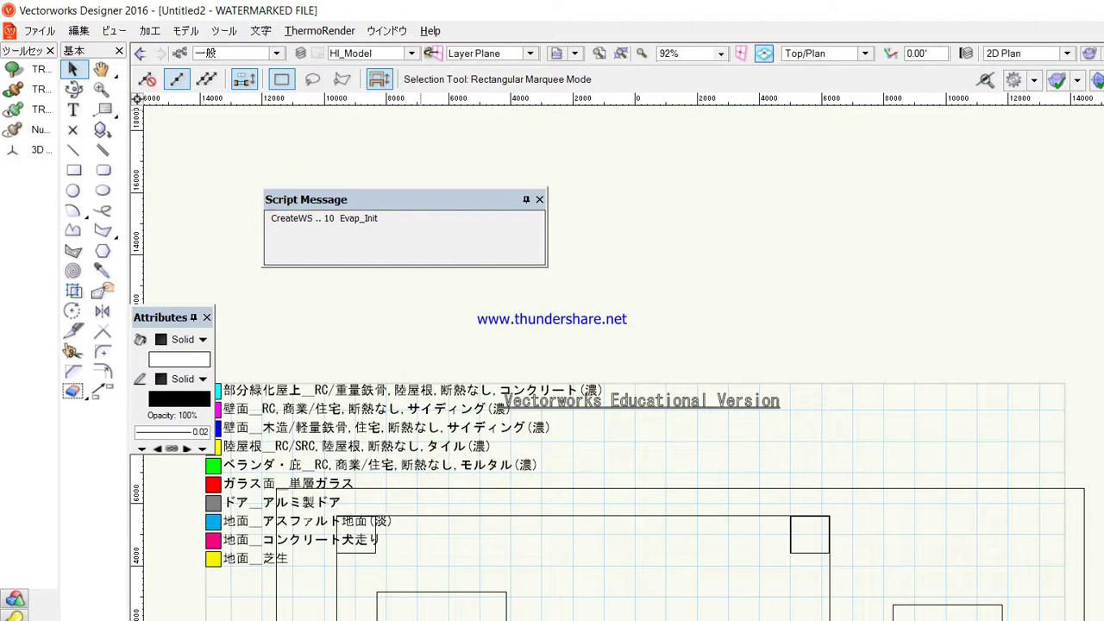
{"action": "left_click", "coordinate": [319, 30]}
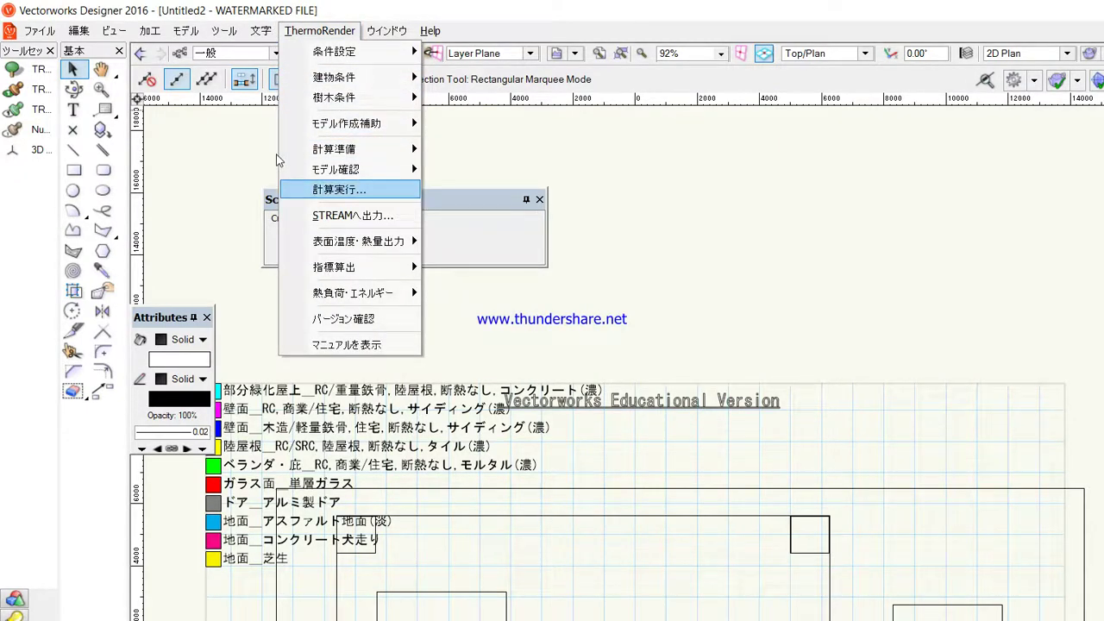
{"action": "left_click", "coordinate": [345, 190]}
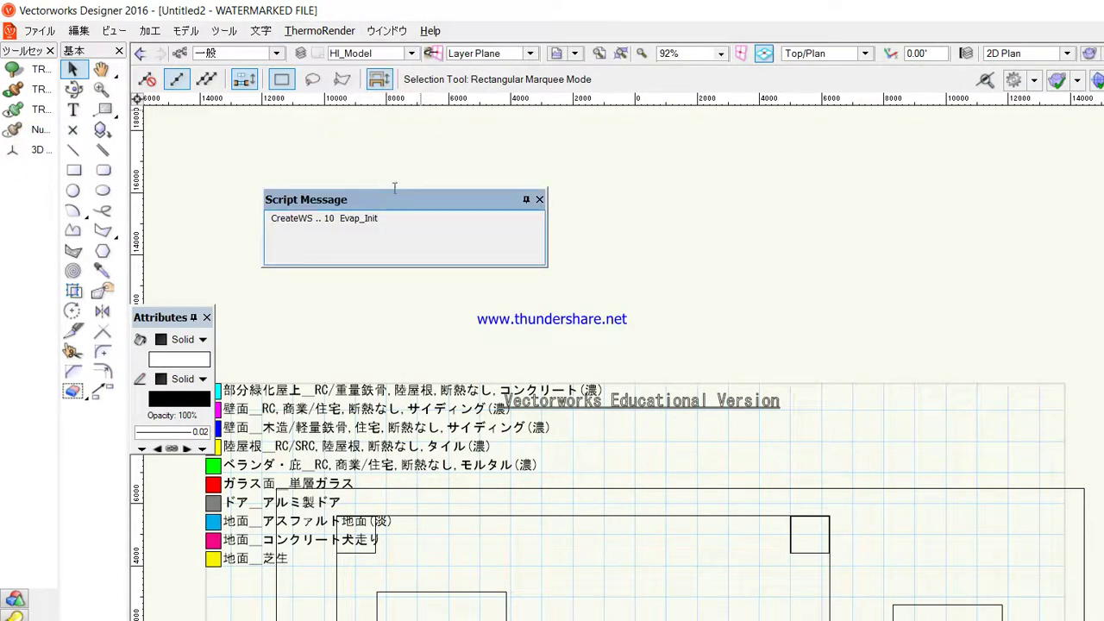
Accept the calculation conditions for the specific day 2000/8/1 at latitude 35 and longitude 135, using the 東京夏 weather data.
{"action": "left_click", "coordinate": [319, 31]}
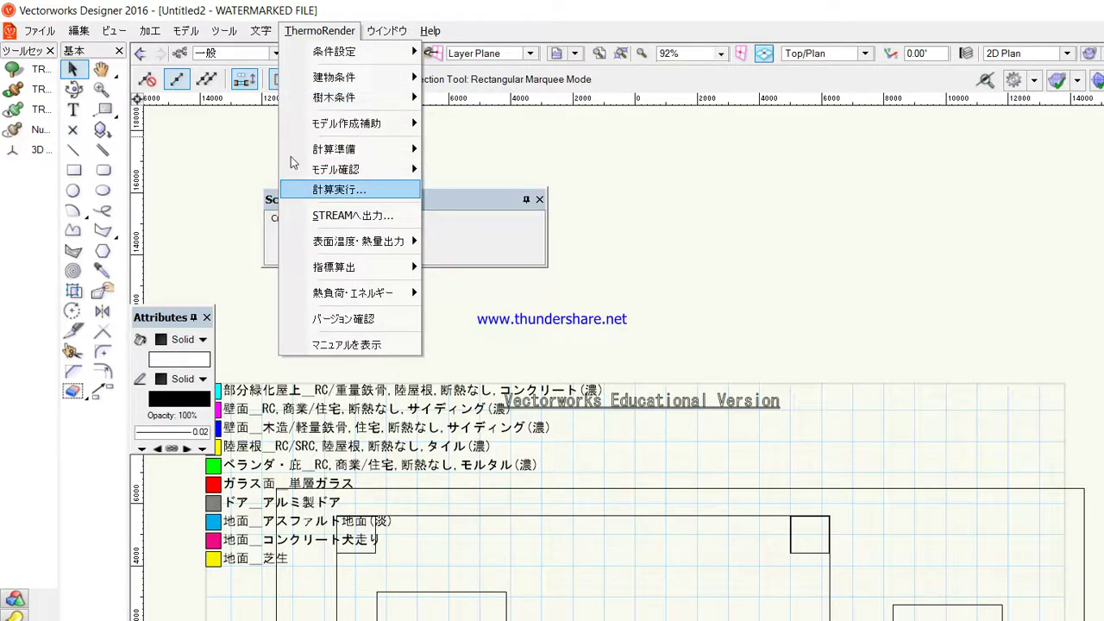
{"action": "key", "text": "Return"}
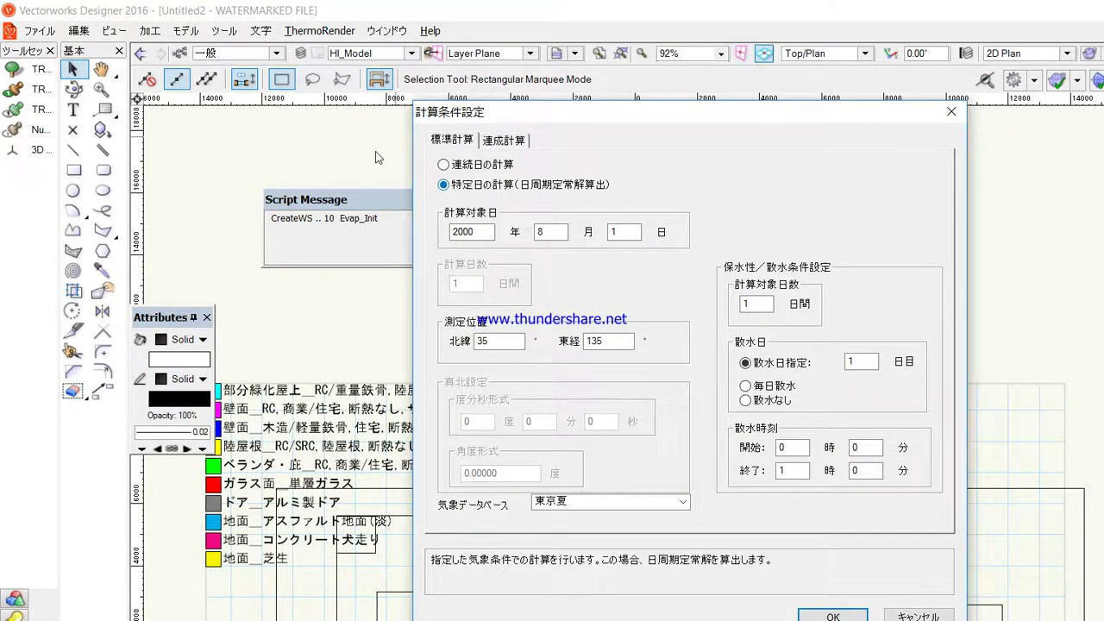
{"action": "key", "text": "Tab"}
{"action": "key", "text": "Tab"}
{"action": "key", "text": "Tab"}
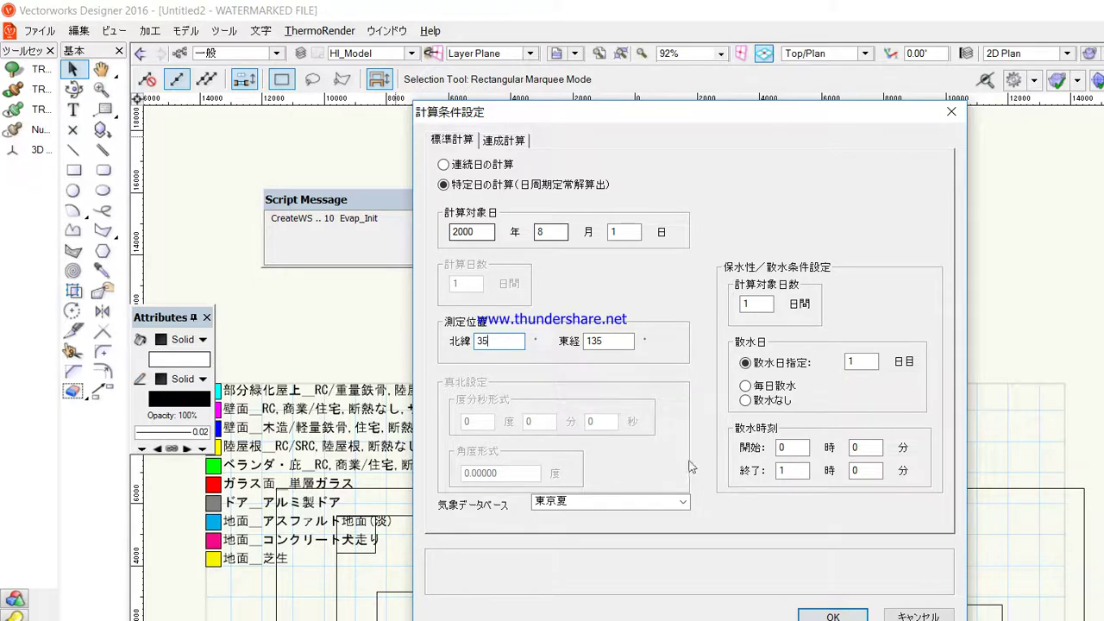
{"action": "left_click", "coordinate": [569, 501]}
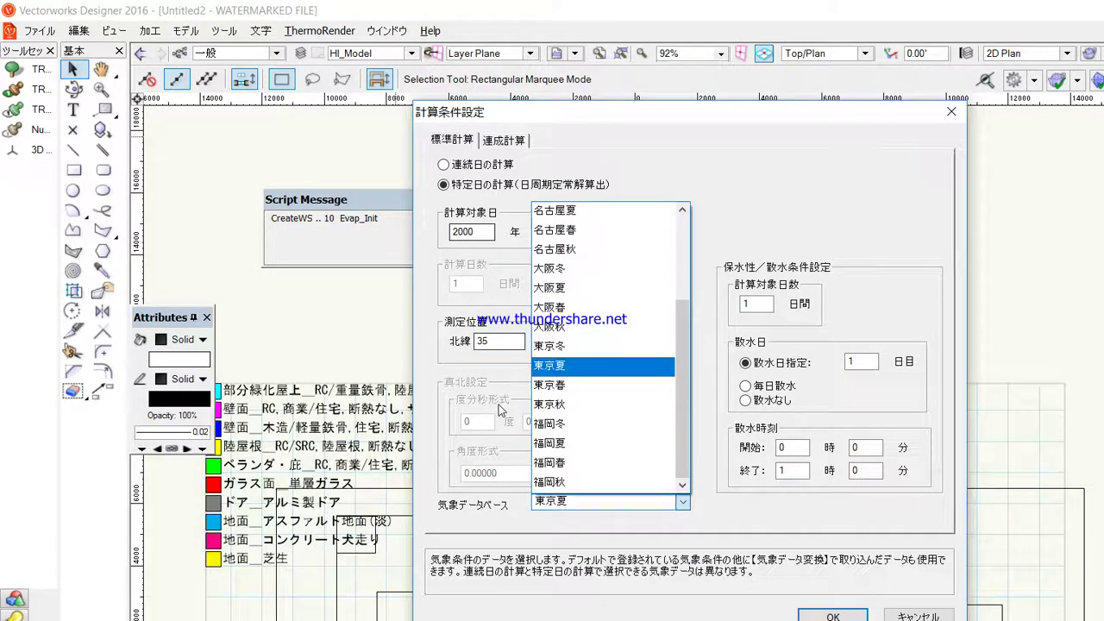
{"action": "scroll", "coordinate": [559, 307], "scroll_direction": "up", "scroll_amount": 3}
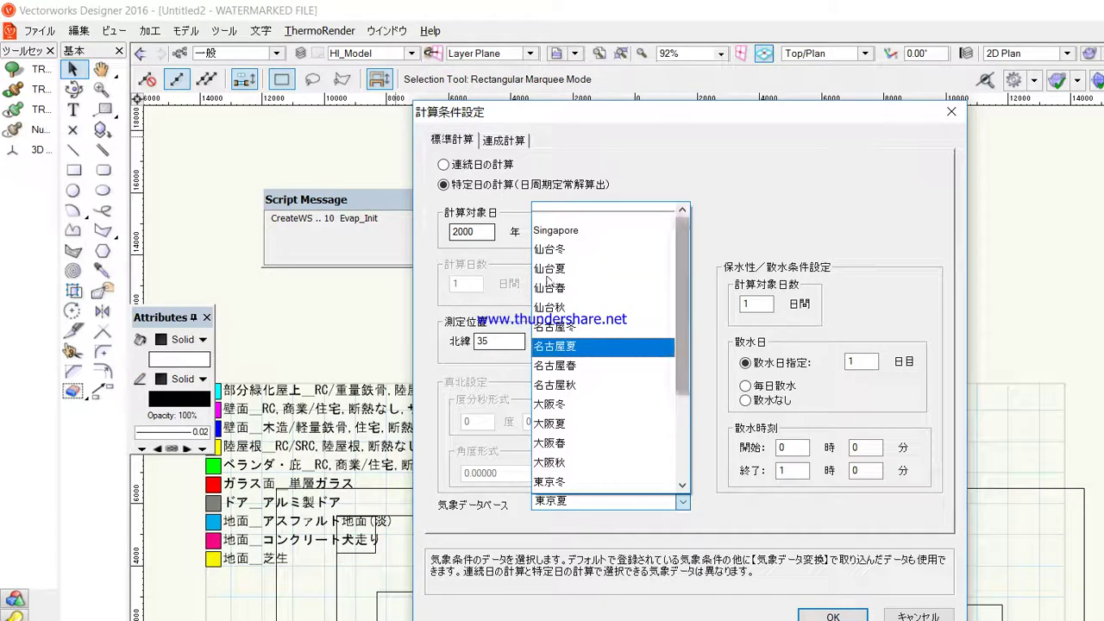
{"action": "scroll", "coordinate": [542, 308], "scroll_direction": "down", "scroll_amount": 1}
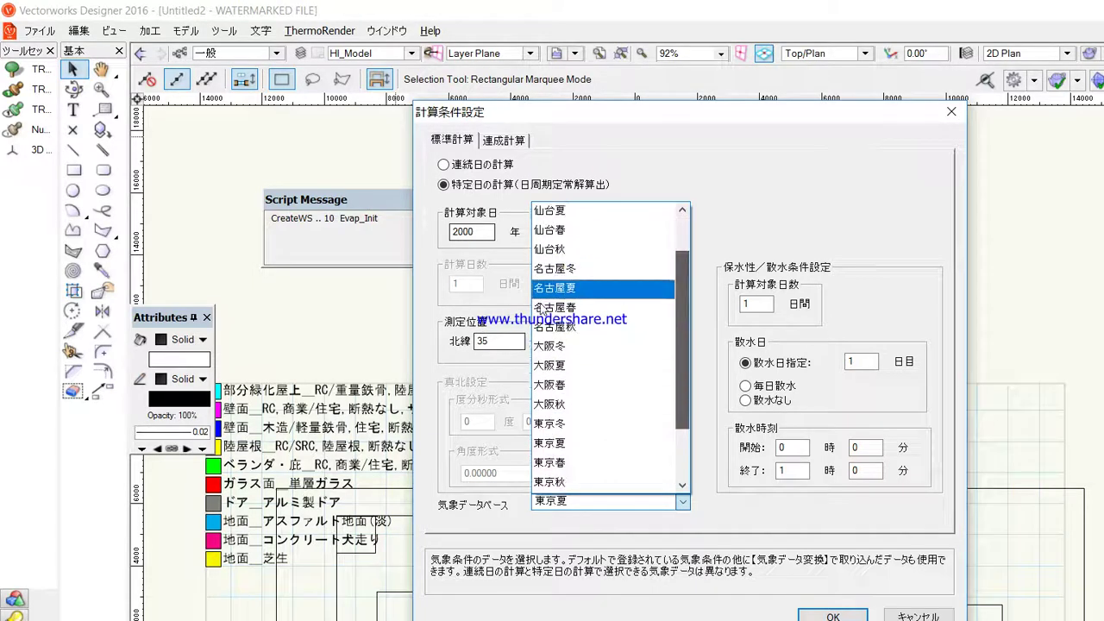
{"action": "left_click", "coordinate": [449, 355]}
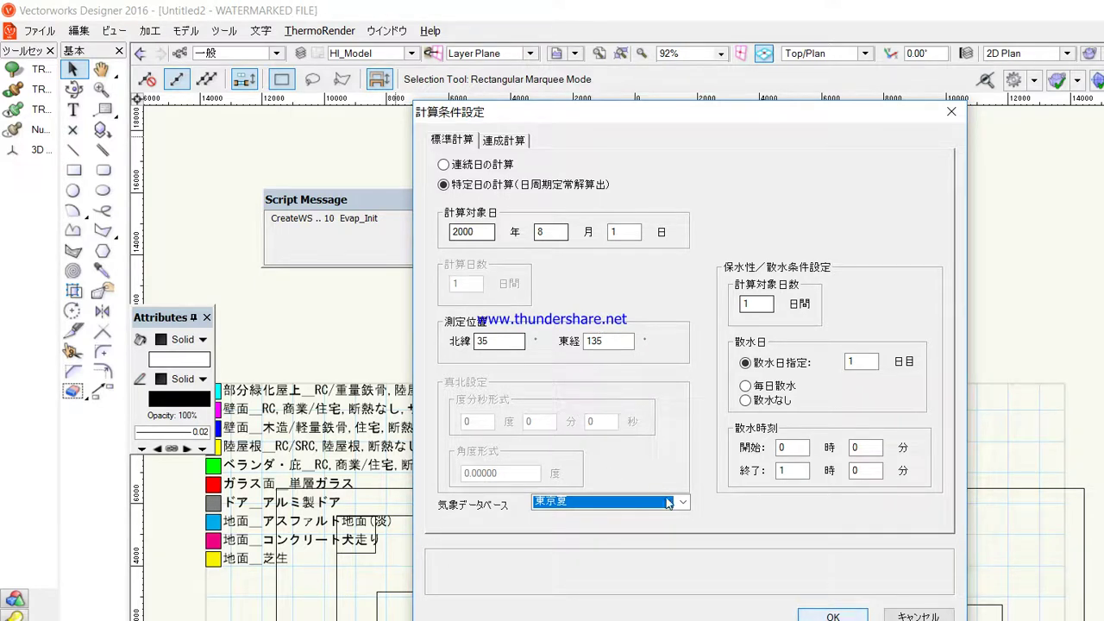
{"action": "key", "text": "Return"}
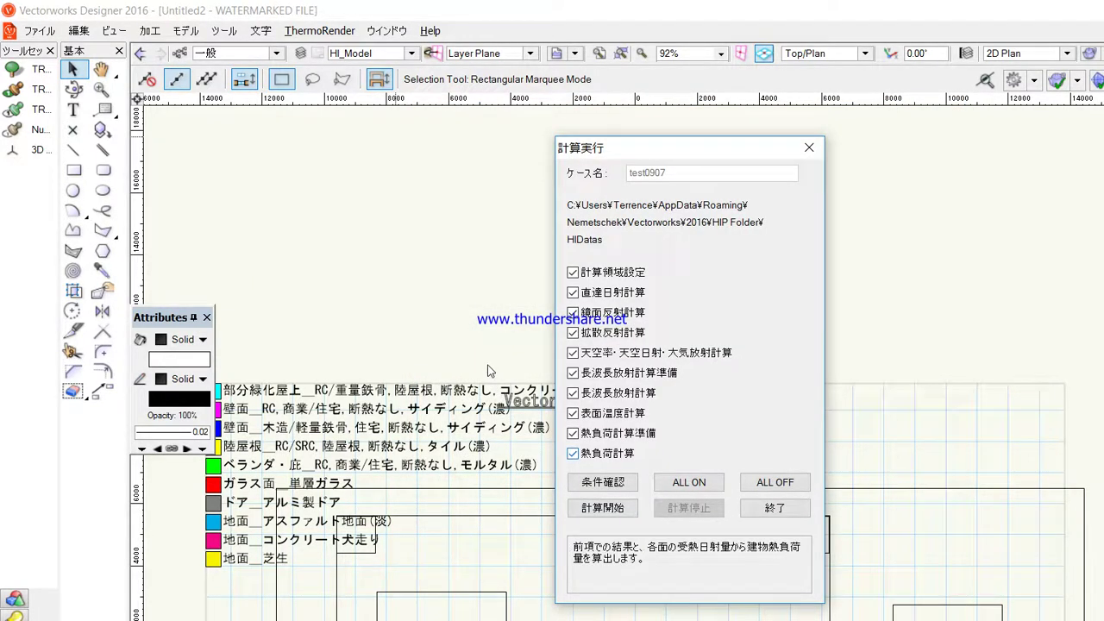
Exclude 熱負荷計算 and 熱負荷計算準備 from the calculation items for case test0907.
{"action": "key", "text": "space"}
{"action": "key", "text": "shift+Tab"}
{"action": "key", "text": "space"}
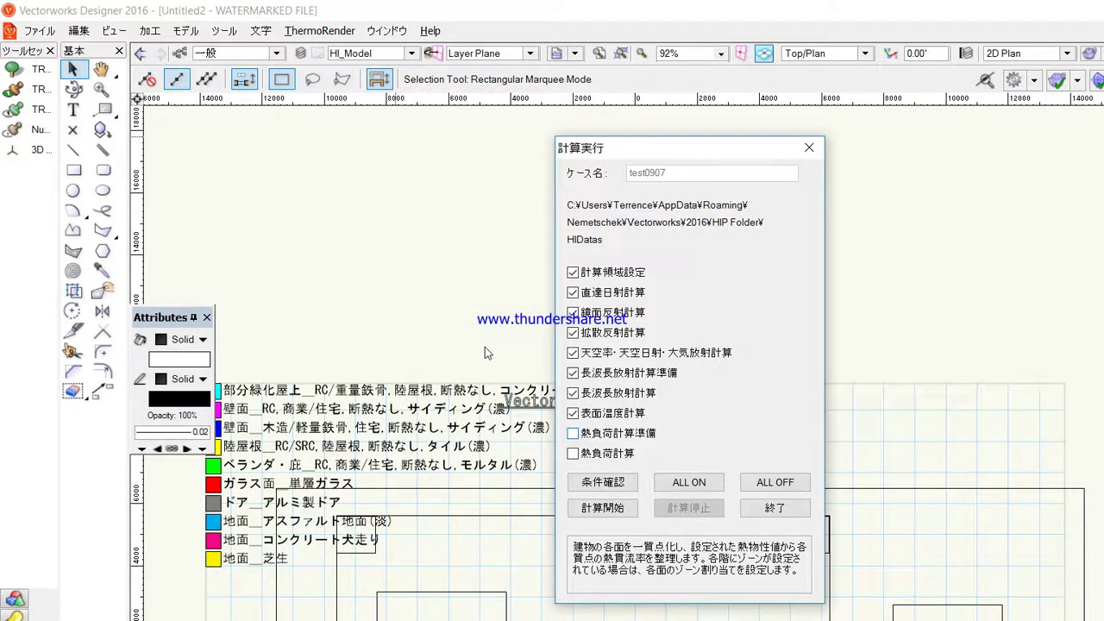
Run the enabled calculation items through to the surface temperature calculation, and close the 計算実行 dialog.
{"action": "key", "text": "shift+Tab"}
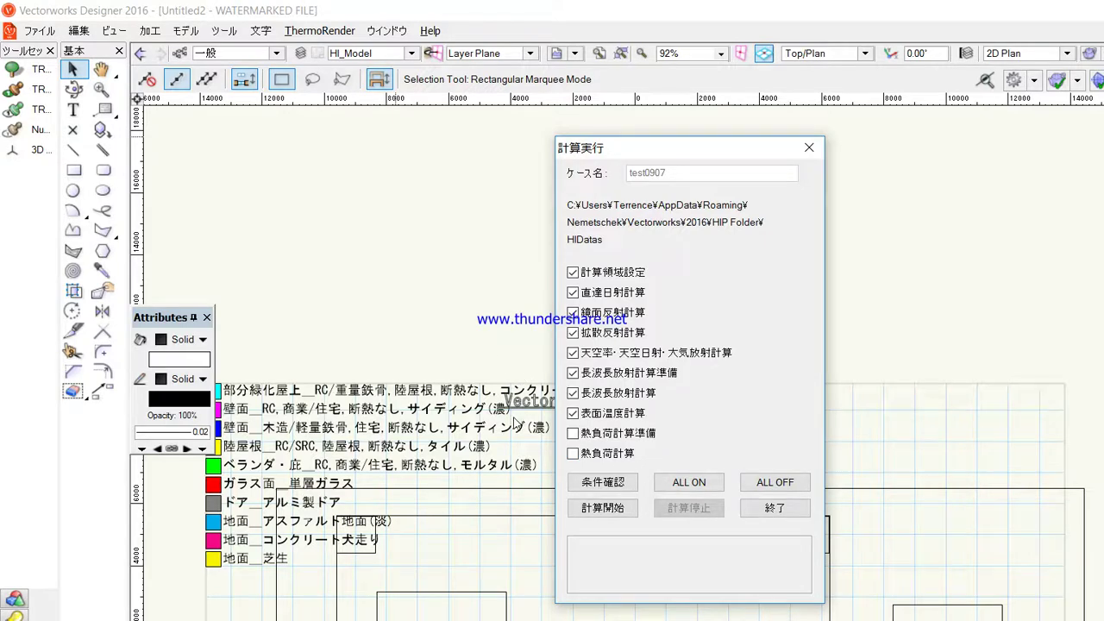
{"action": "key", "text": "Tab"}
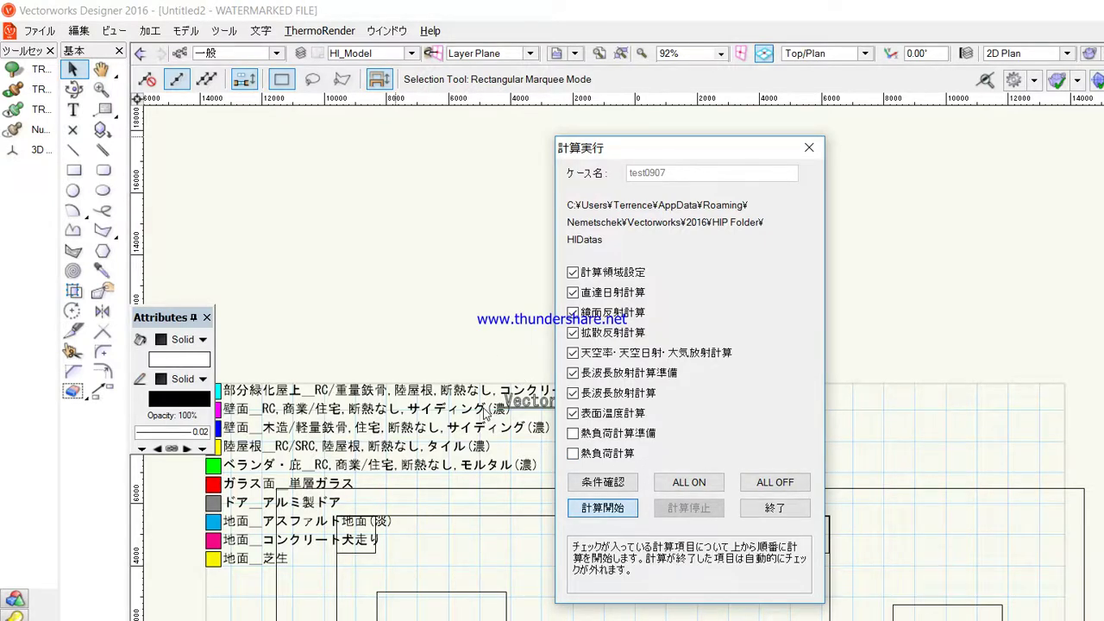
{"action": "key", "text": "space"}
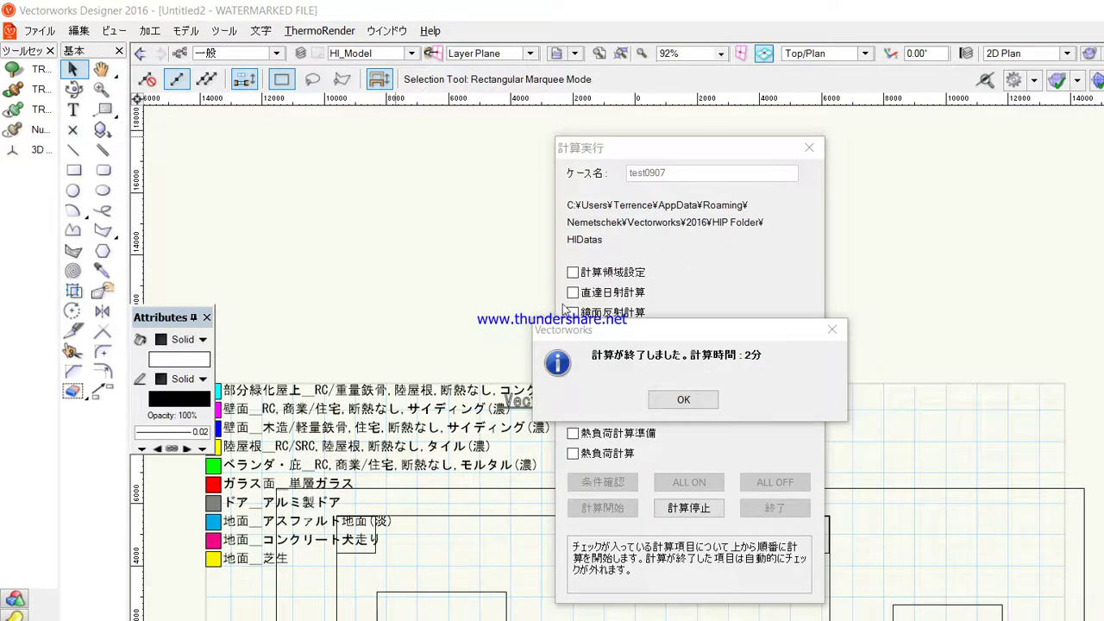
{"action": "key", "text": "Return"}
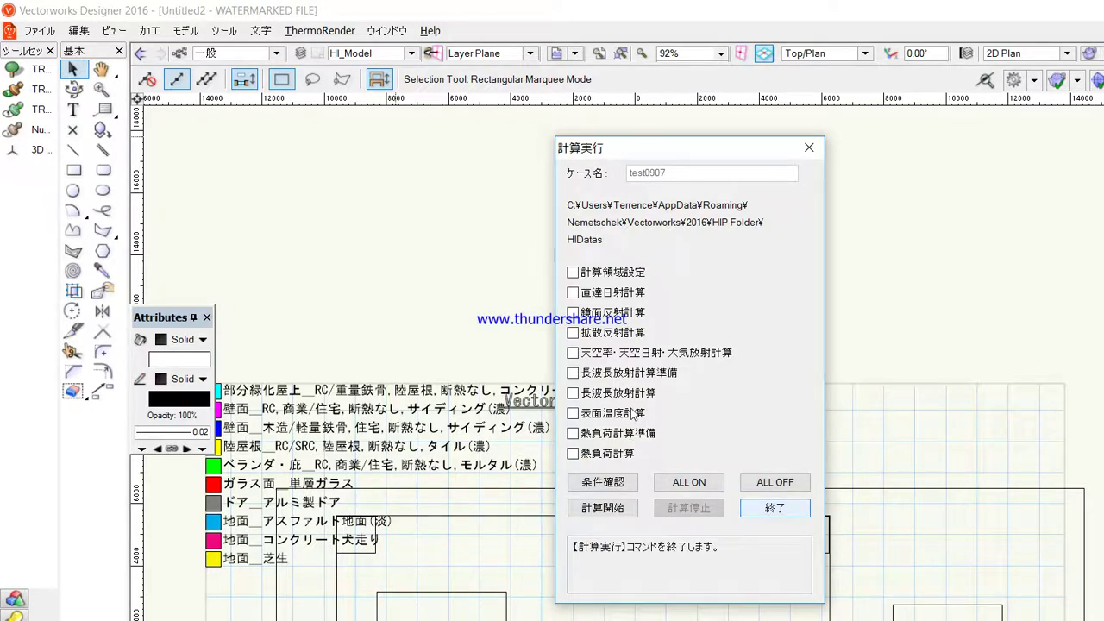
{"action": "key", "text": "Return"}
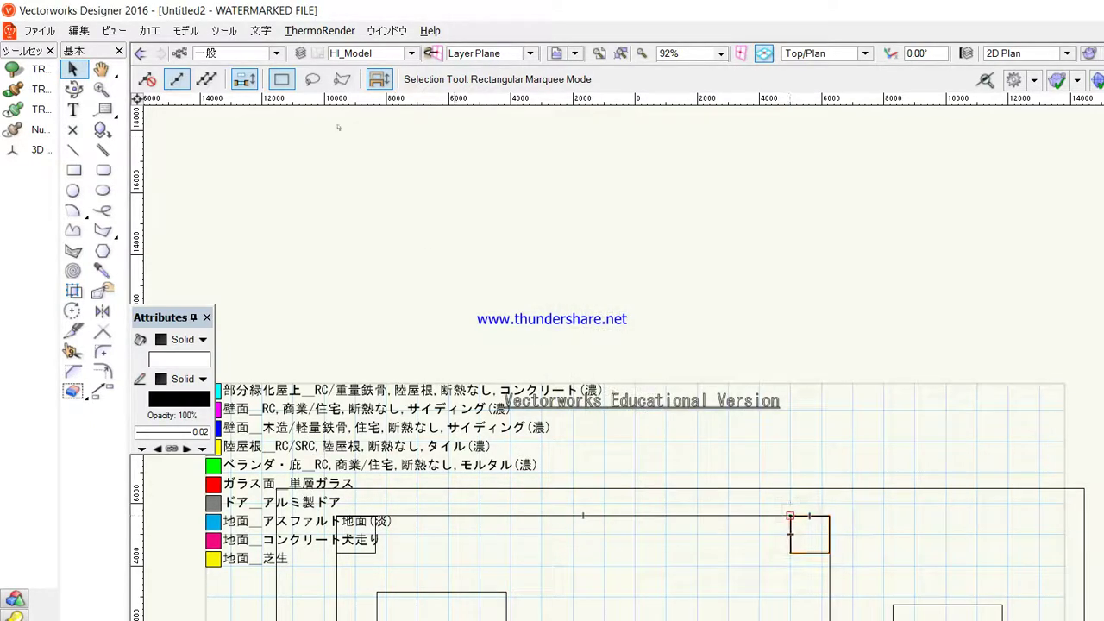
{"action": "left_click", "coordinate": [372, 53]}
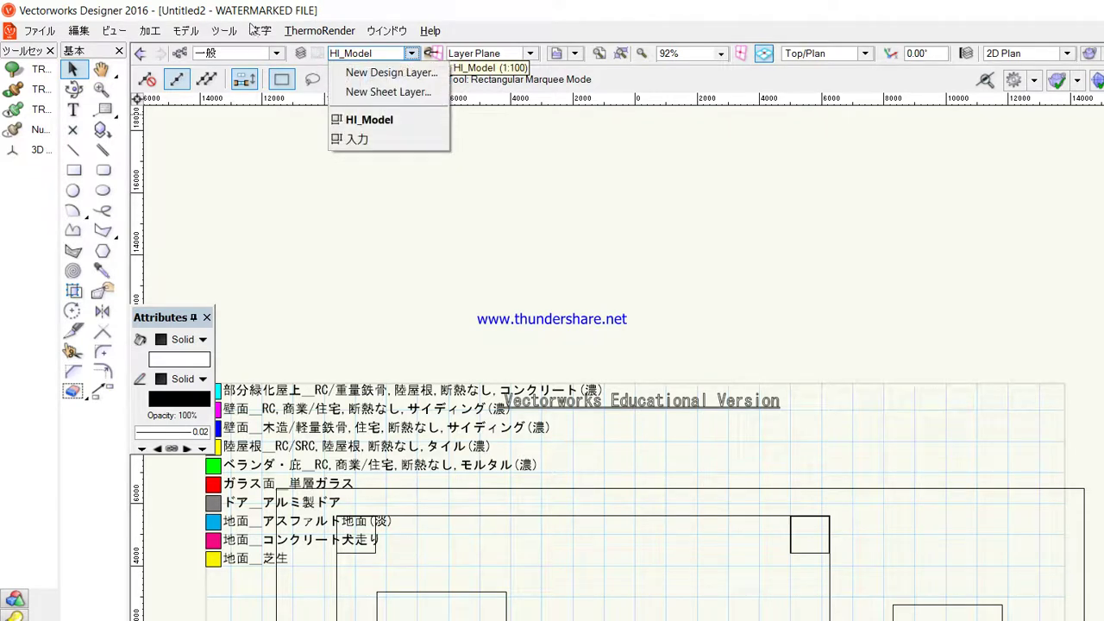
Create the surface temperature display layer (表面温度表示レイヤ) for 1日目 12時0分 only, excluding the 9時 and 15時 display times.
{"action": "left_click", "coordinate": [317, 31]}
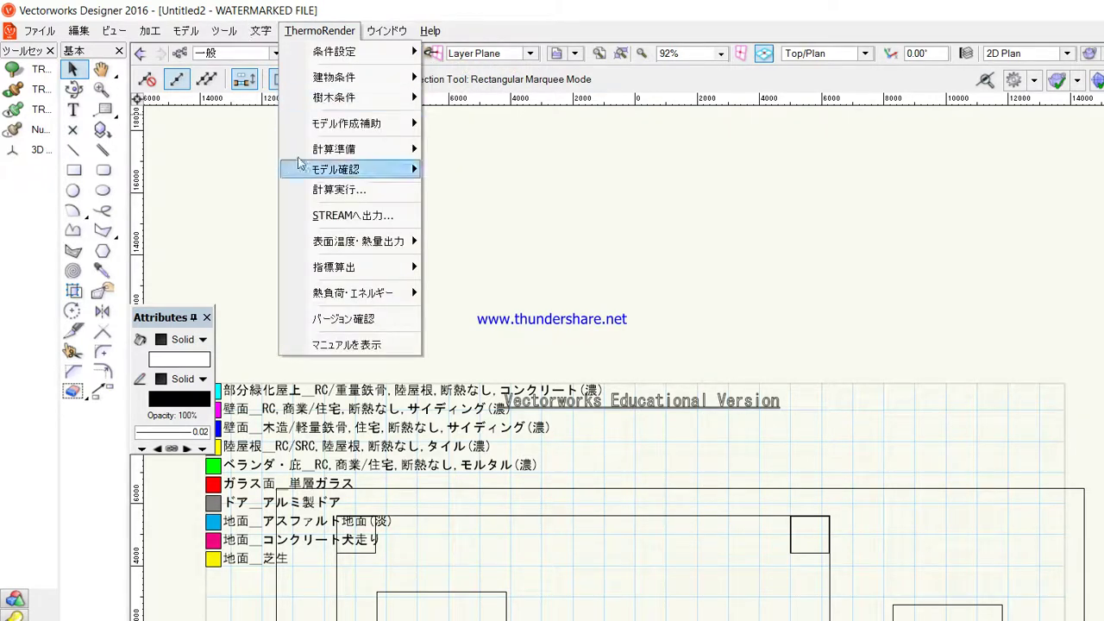
{"action": "mouse_move", "coordinate": [354, 240]}
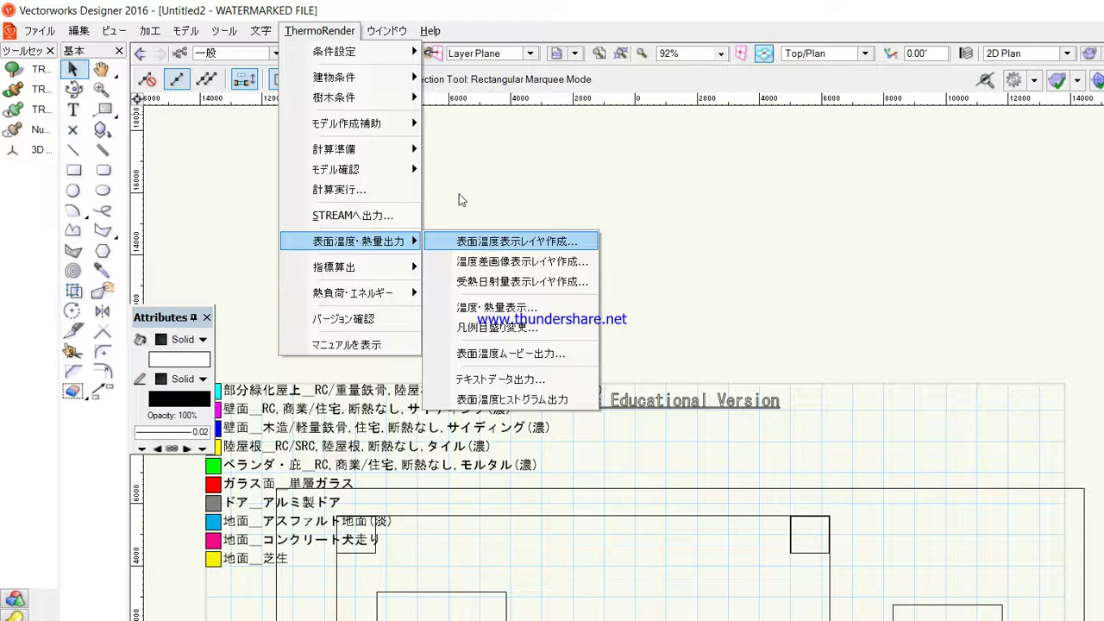
{"action": "key", "text": "Return"}
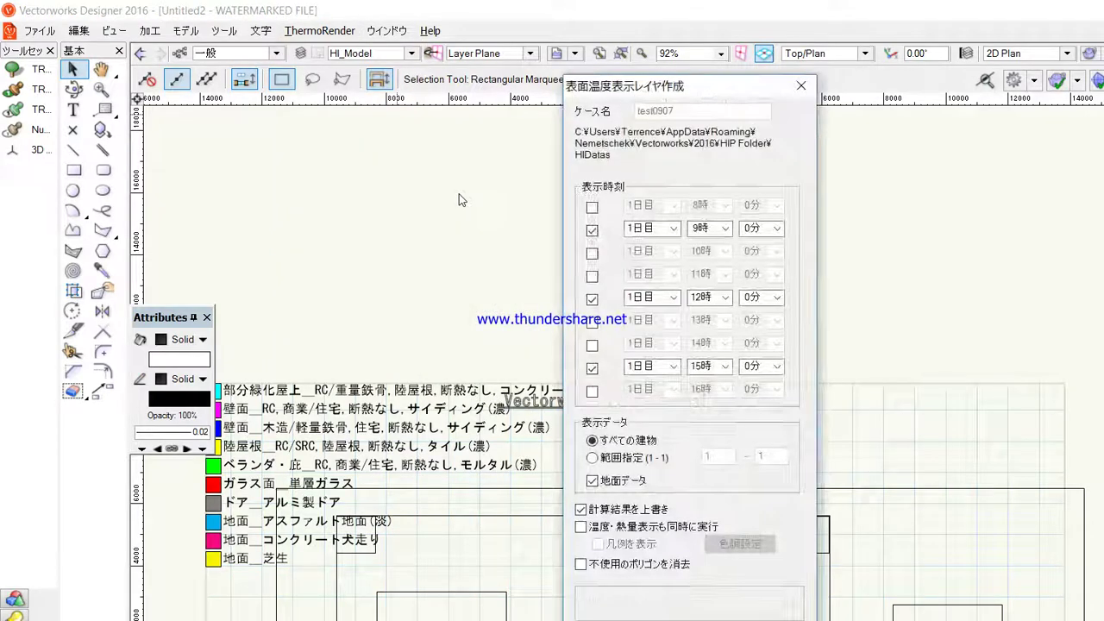
{"action": "key", "text": "alt+Down"}
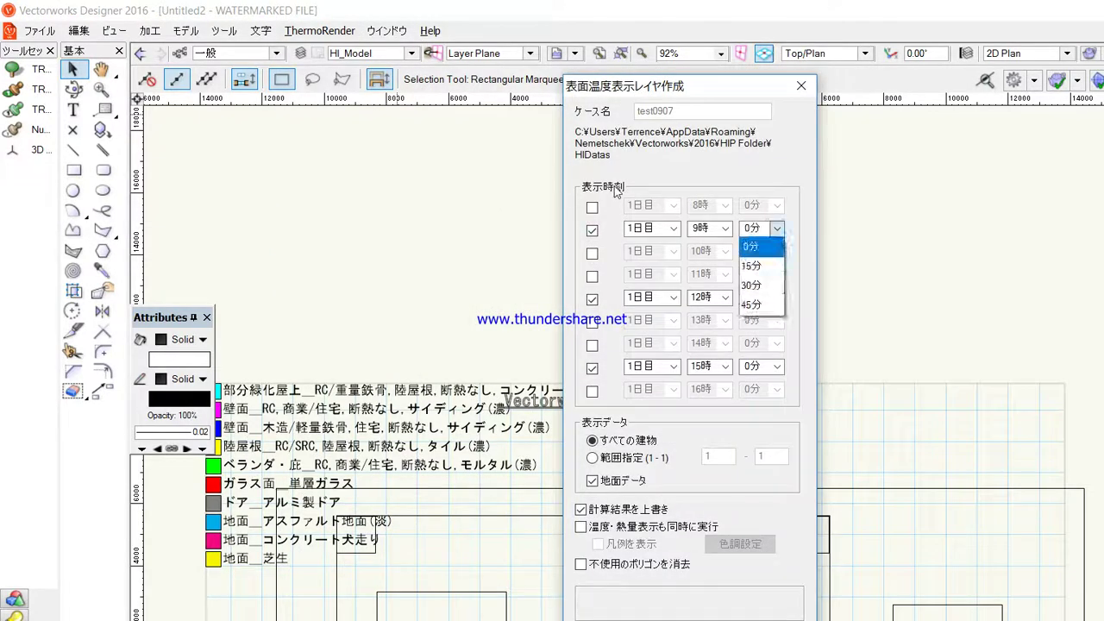
{"action": "key", "text": "Return"}
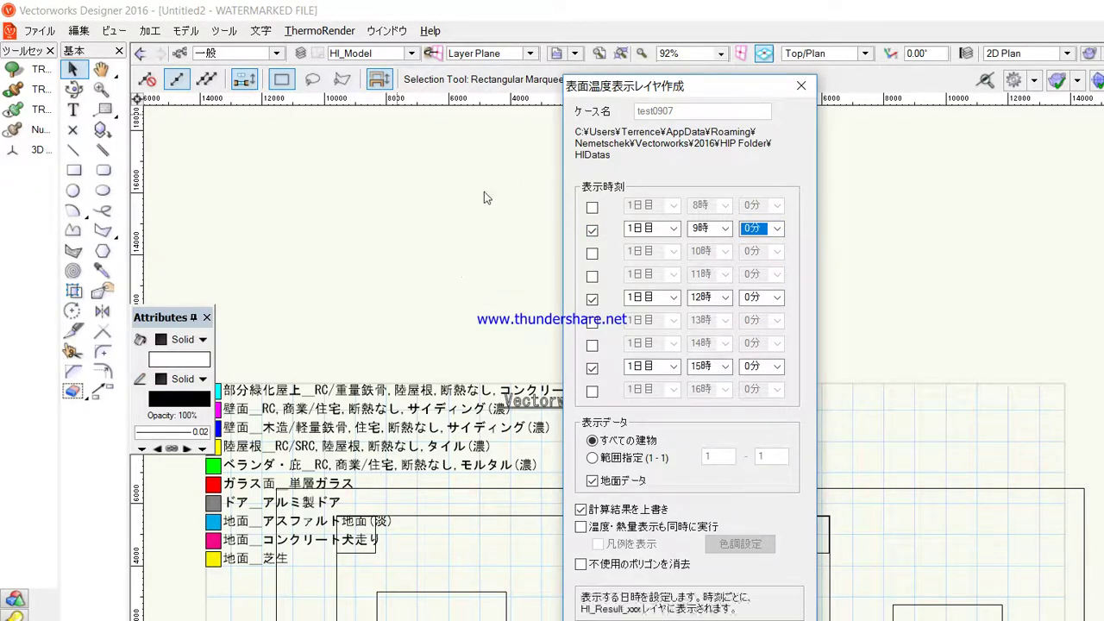
{"action": "key", "text": "shift+Tab"}
{"action": "key", "text": "shift+Tab"}
{"action": "key", "text": "shift+Tab"}
{"action": "key", "text": "space"}
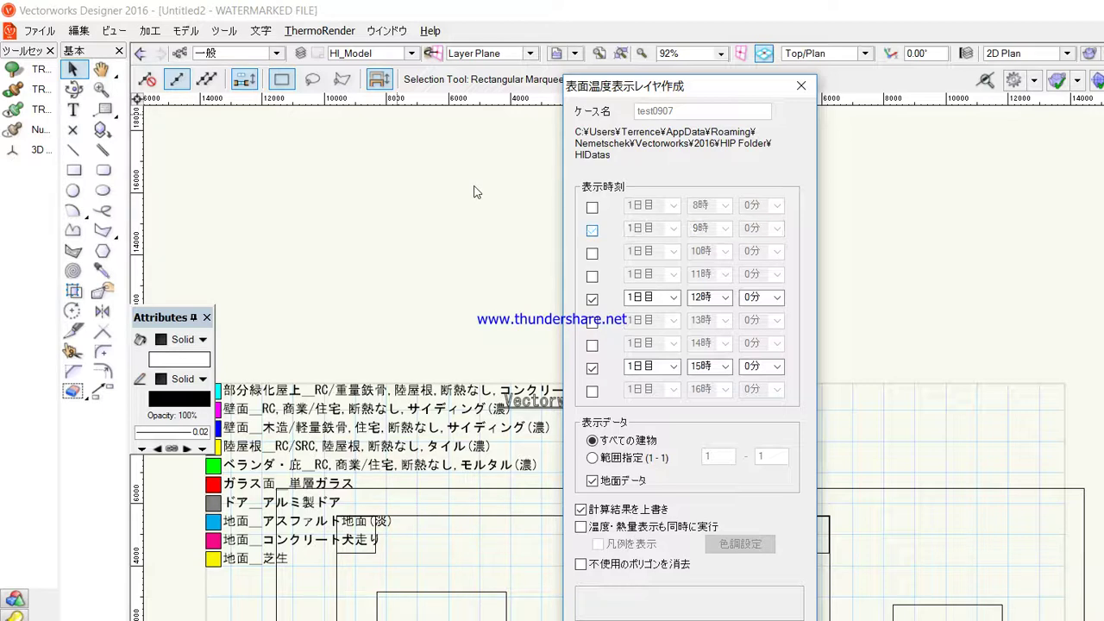
{"action": "key", "text": "space"}
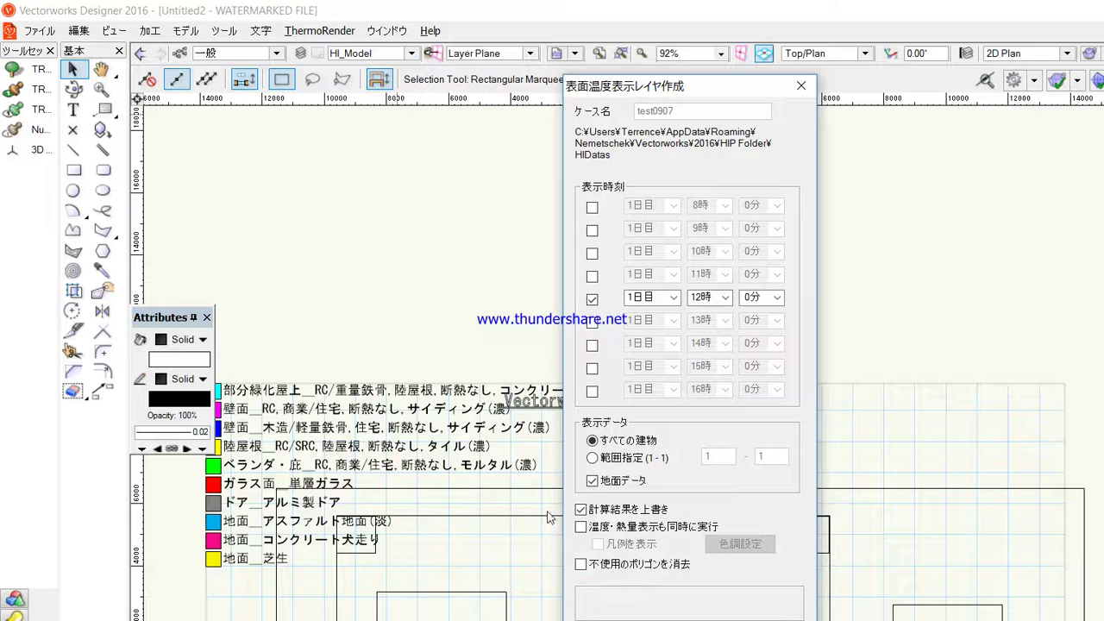
{"action": "key", "text": "Return"}
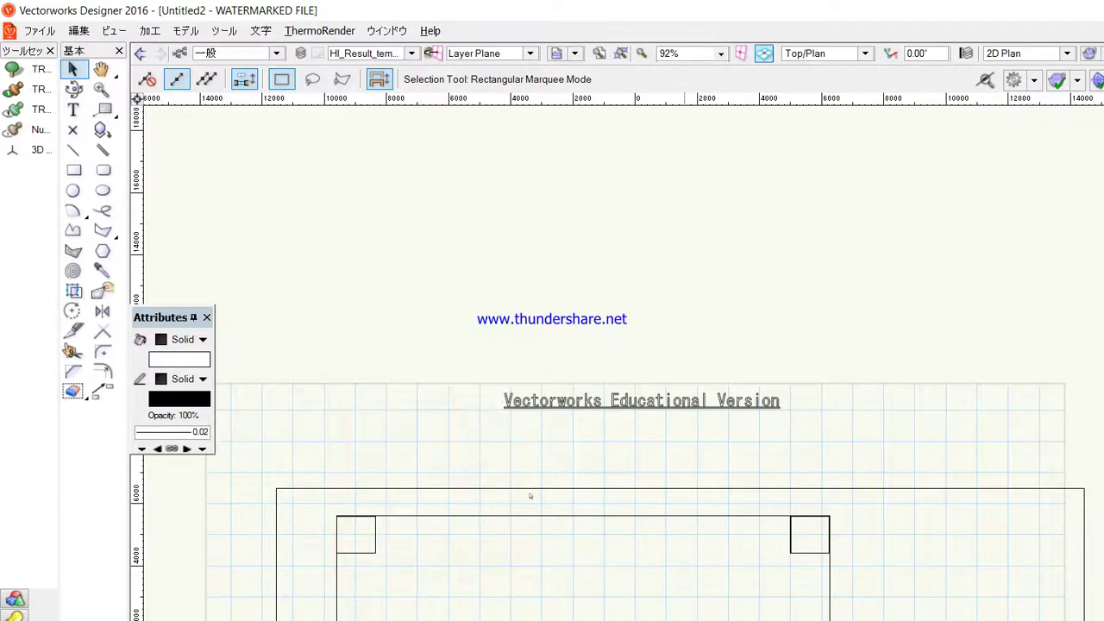
Display the surface temperatures on the active HI_Result_temp 01_12:00 layer for すべての建物, with a 25–65 colour range and a legend.
{"action": "left_click", "coordinate": [331, 50]}
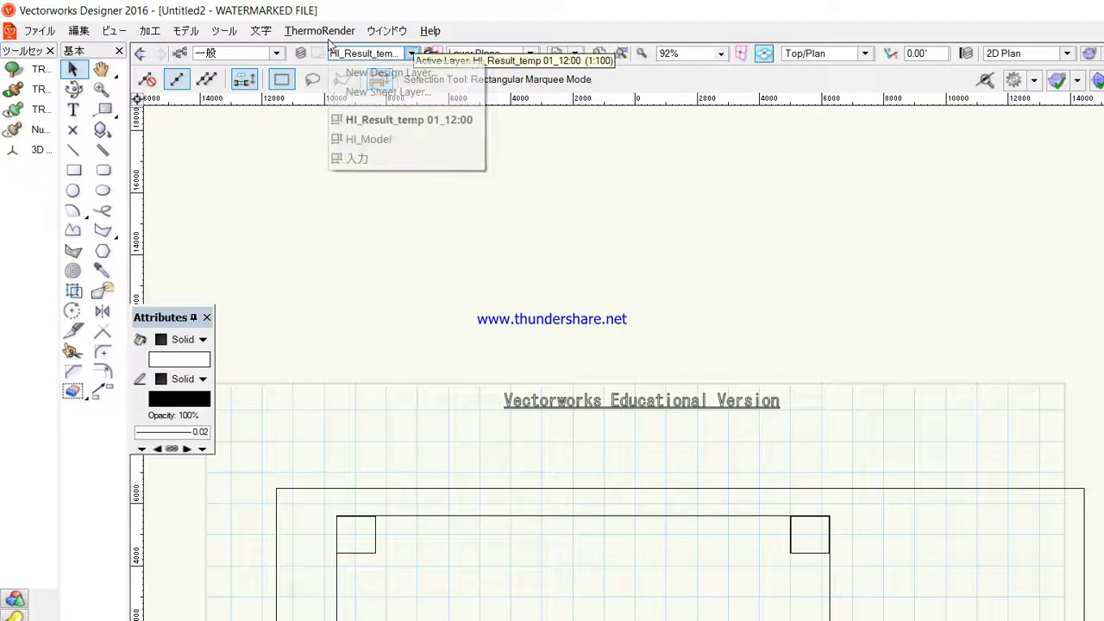
{"action": "left_click", "coordinate": [388, 121]}
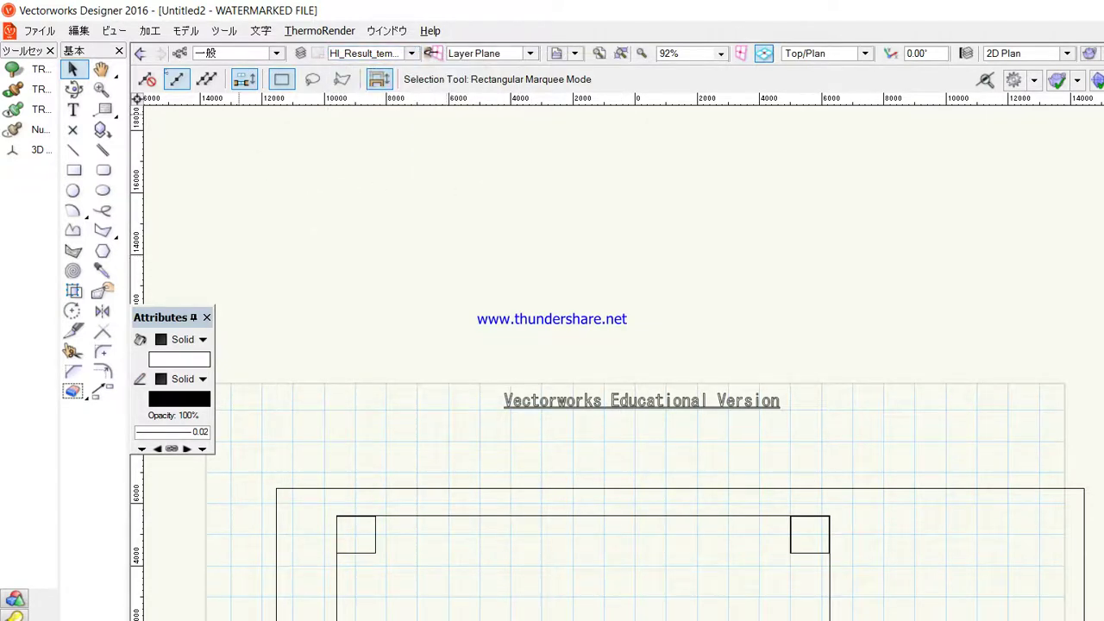
{"action": "left_click", "coordinate": [320, 31]}
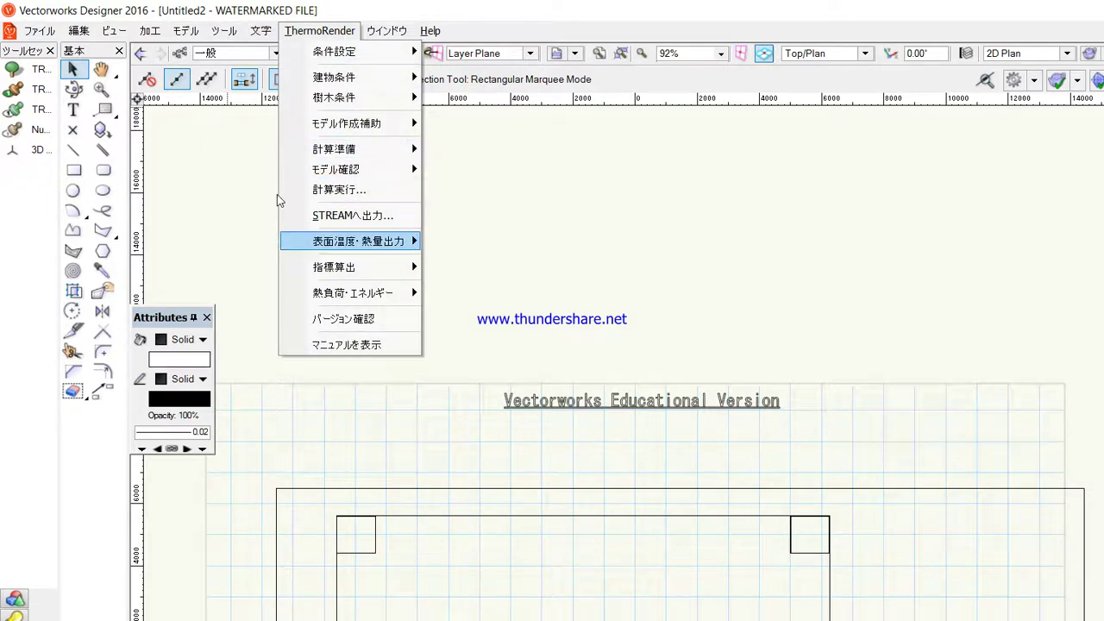
{"action": "key", "text": "Right"}
{"action": "key", "text": "Down"}
{"action": "key", "text": "Down"}
{"action": "key", "text": "Down"}
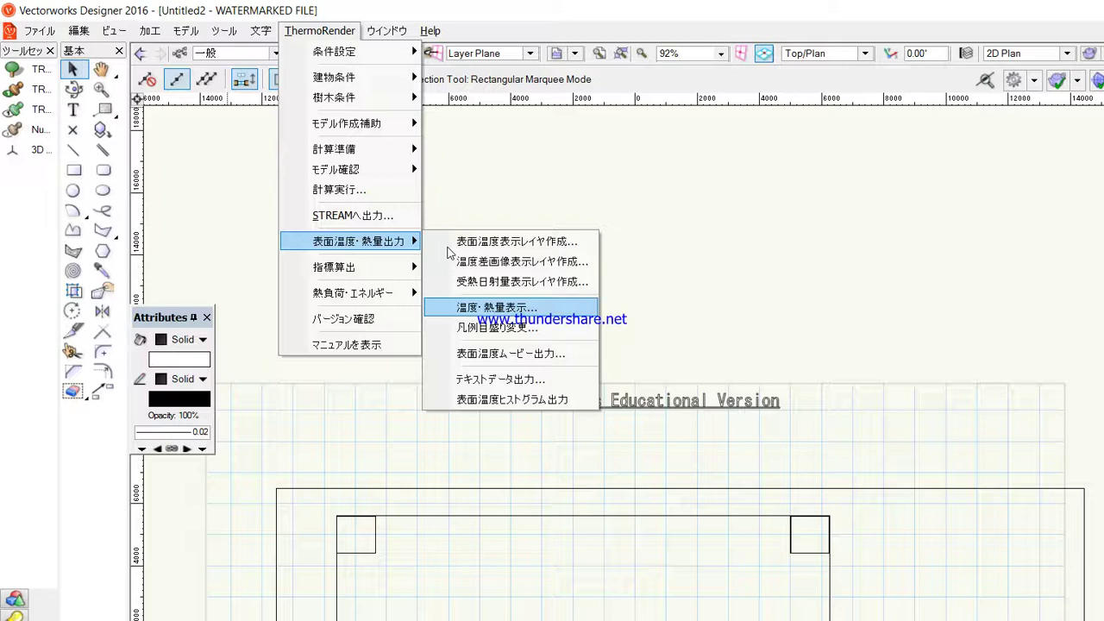
{"action": "key", "text": "Return"}
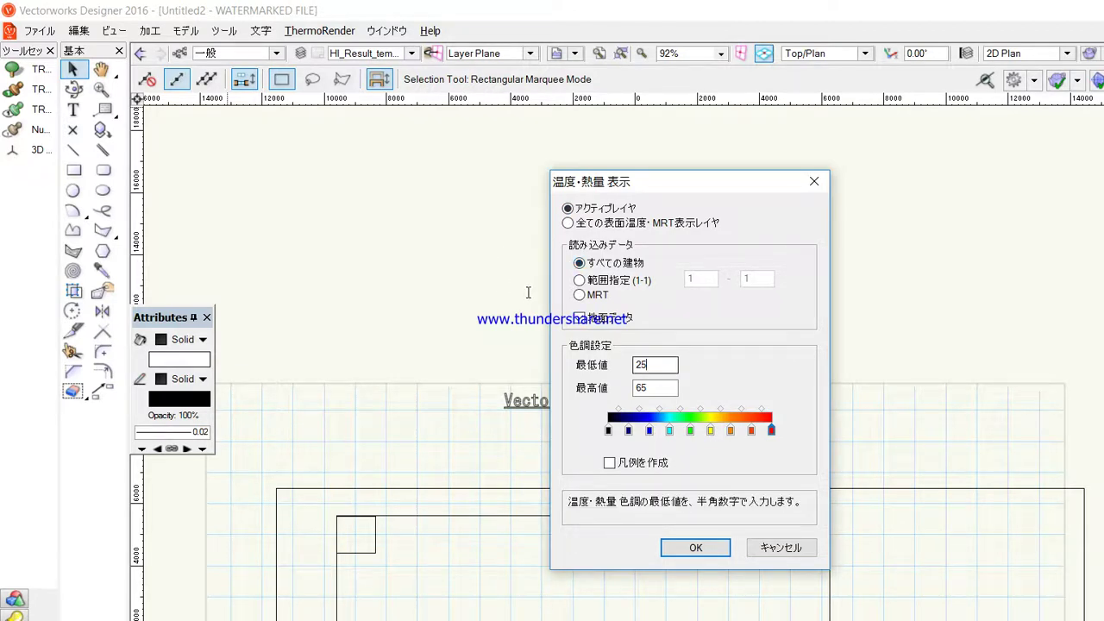
{"action": "key", "text": "Tab"}
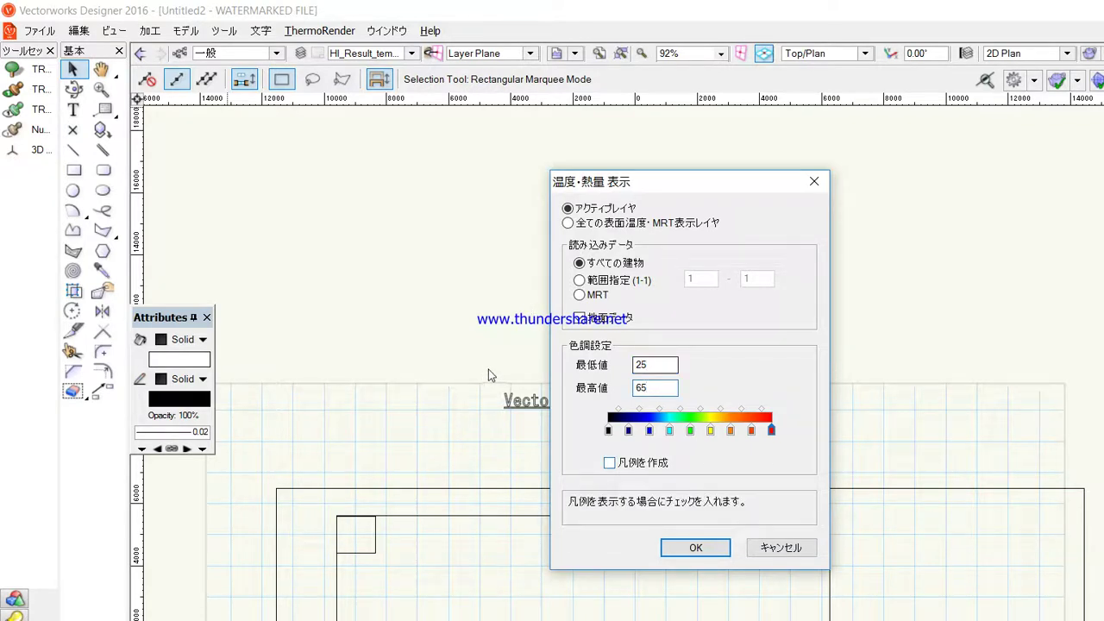
{"action": "key", "text": "Tab"}
{"action": "key", "text": "space"}
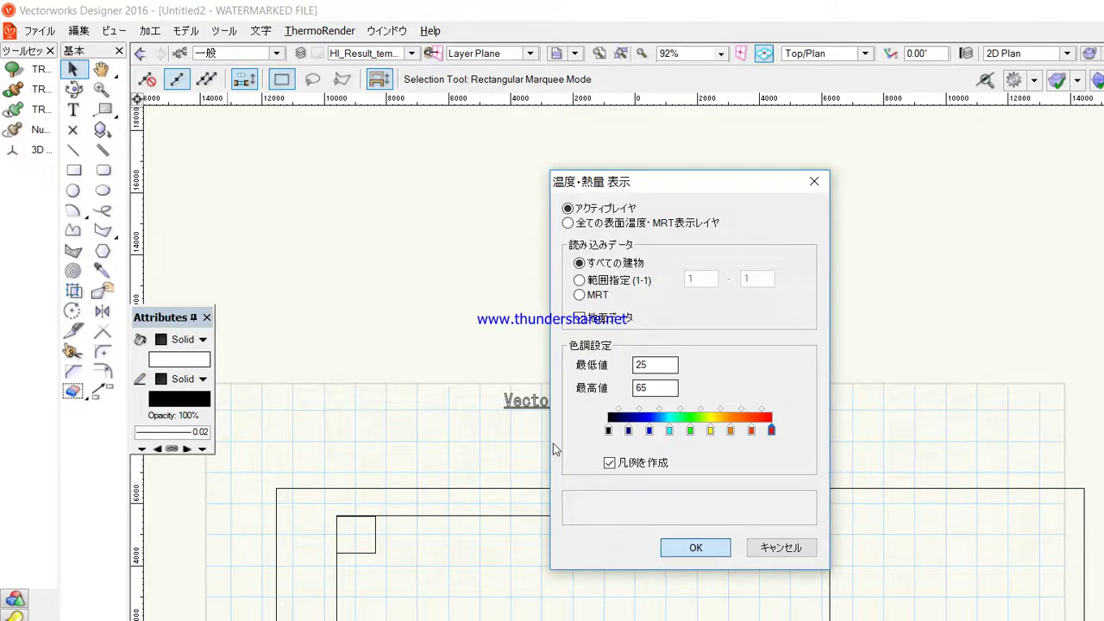
{"action": "key", "text": "Return"}
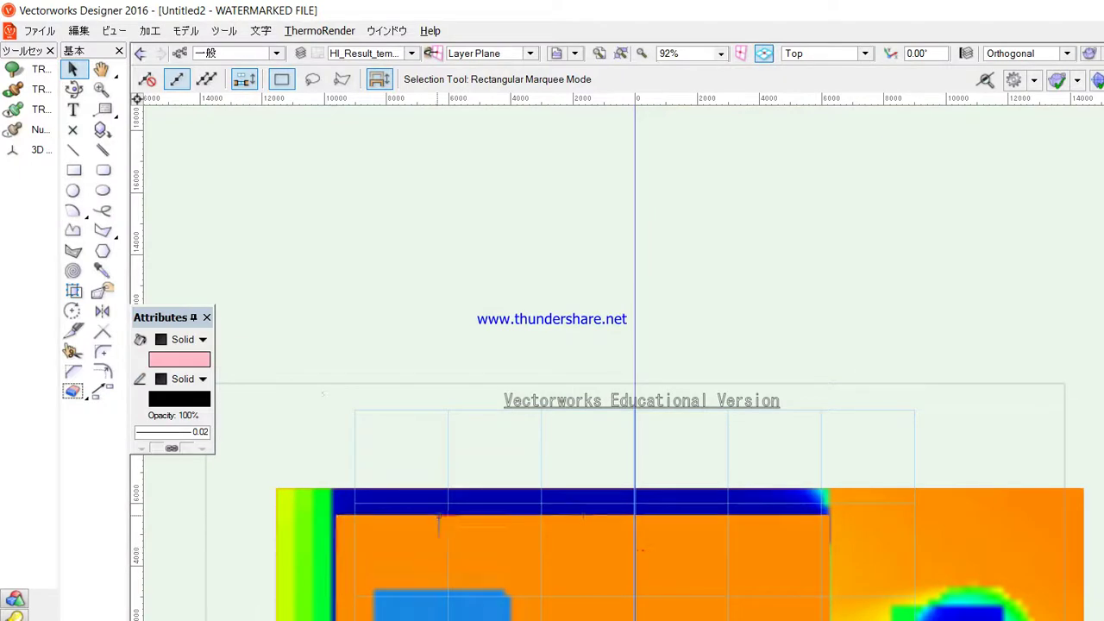
{"action": "left_click", "coordinate": [319, 30]}
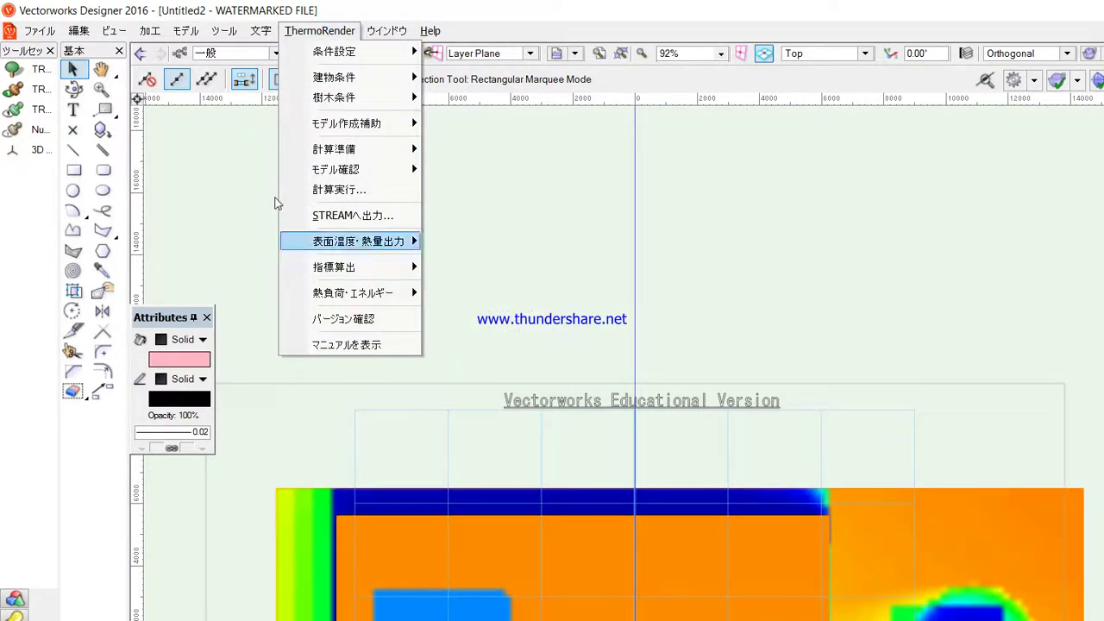
{"action": "mouse_move", "coordinate": [390, 245]}
{"action": "key", "text": "Return"}
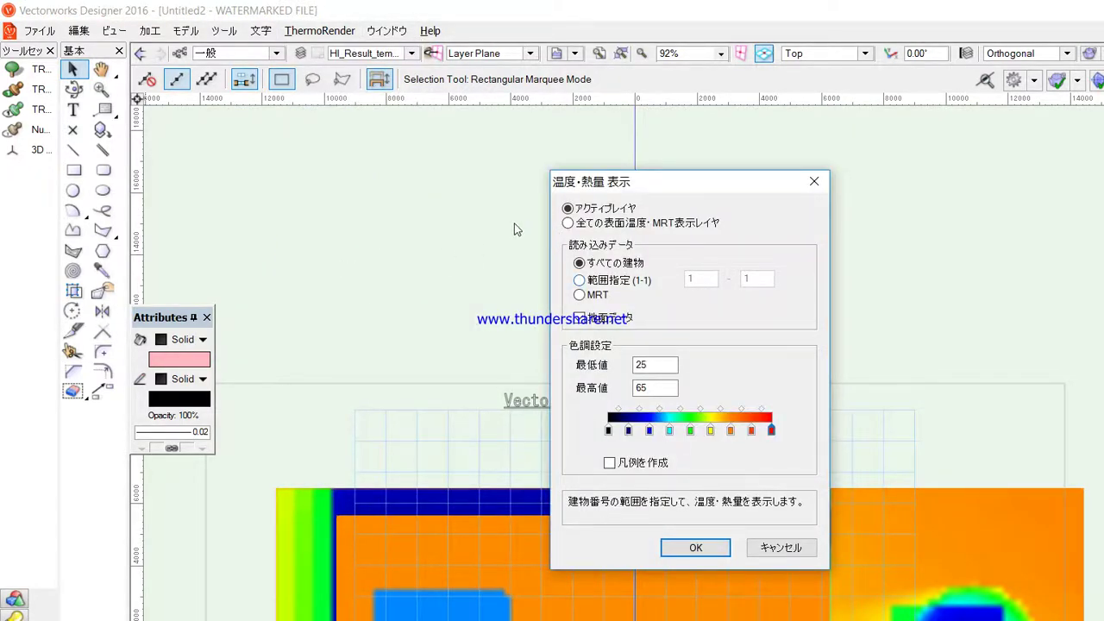
{"action": "key", "text": "Down"}
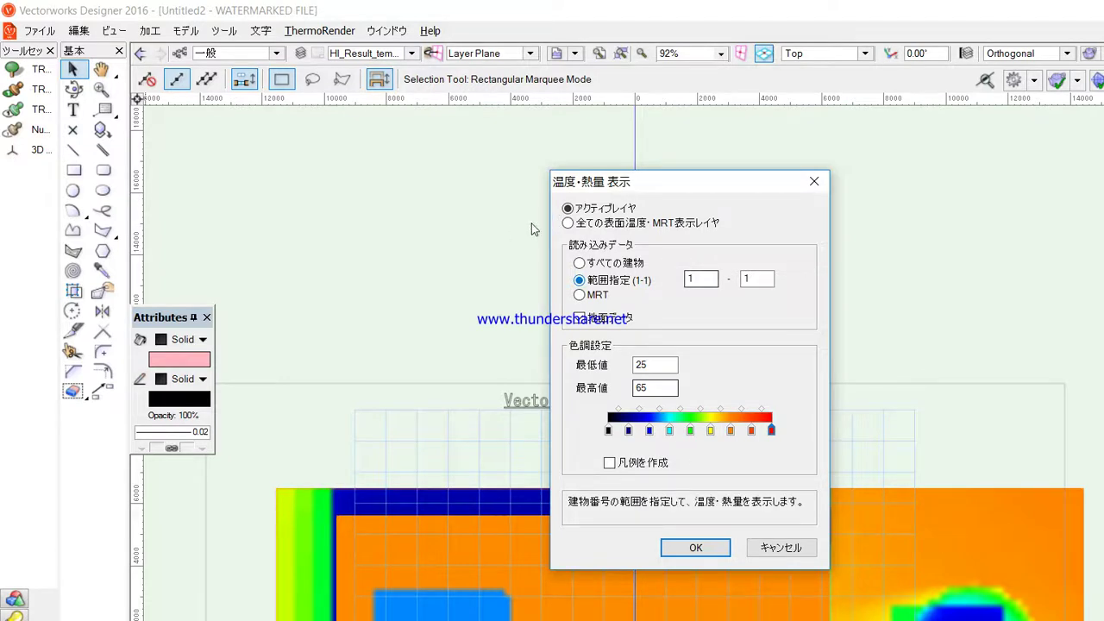
{"action": "key", "text": "Tab"}
{"action": "key", "text": "Tab"}
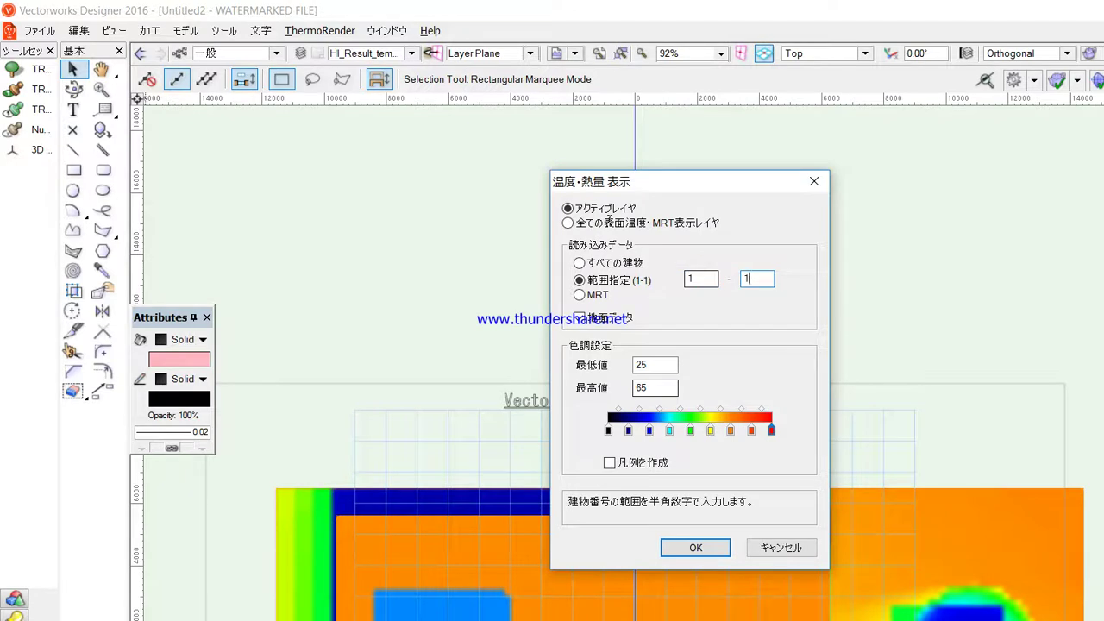
{"action": "key", "text": "Tab"}
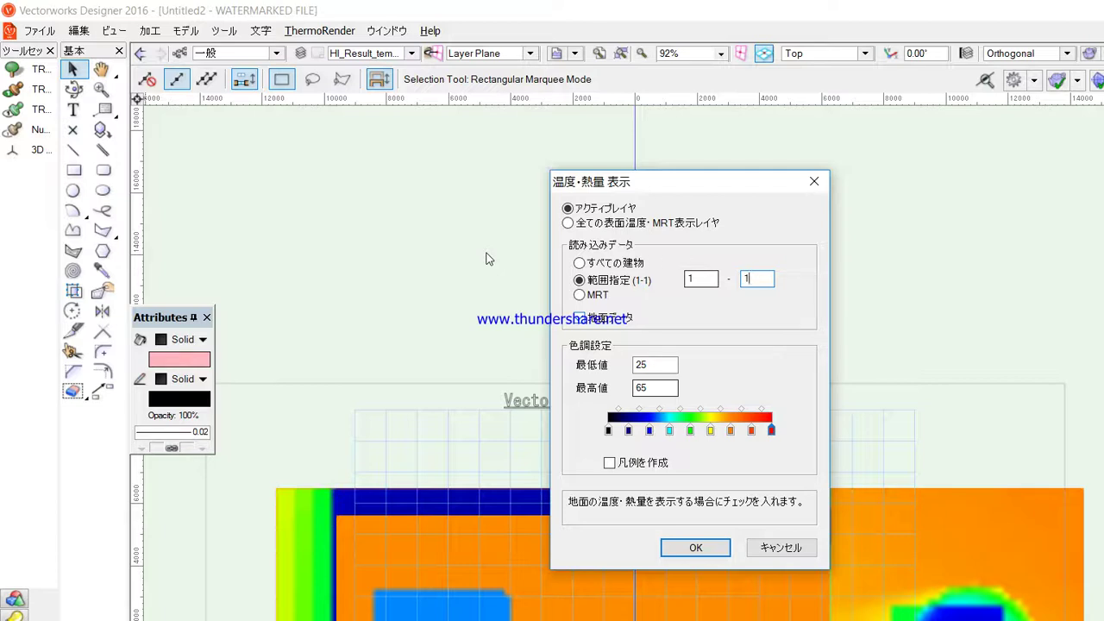
{"action": "left_click", "coordinate": [780, 547]}
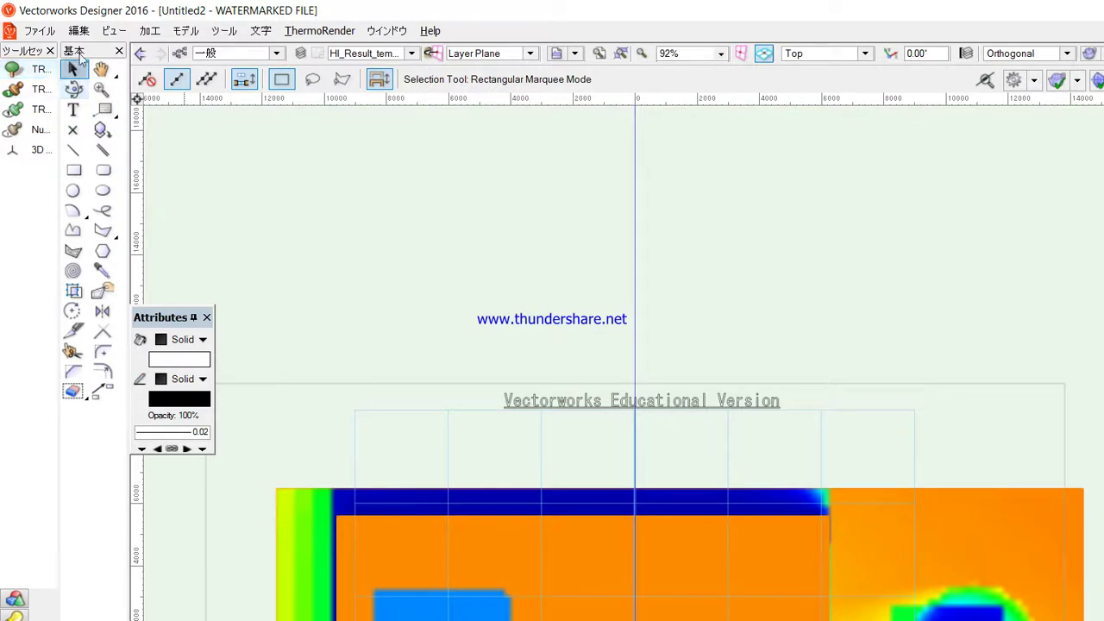
Examine the 12:00 surface temperature colours on the building's roof, facades, balcony and ground in 3D against the legend.
{"action": "left_click", "coordinate": [101, 69]}
{"action": "left_click_drag", "start_coordinate": [466, 354], "coordinate": [395, 203]}
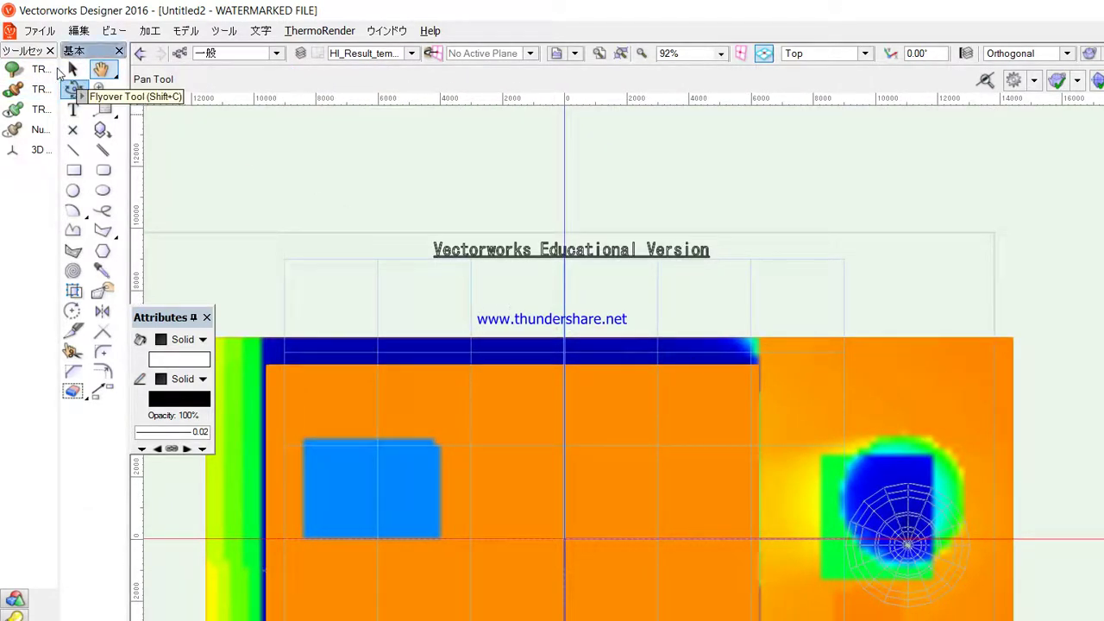
{"action": "left_click", "coordinate": [74, 88]}
{"action": "left_click", "coordinate": [682, 417]}
{"action": "left_click_drag", "start_coordinate": [616, 537], "coordinate": [457, 338]}
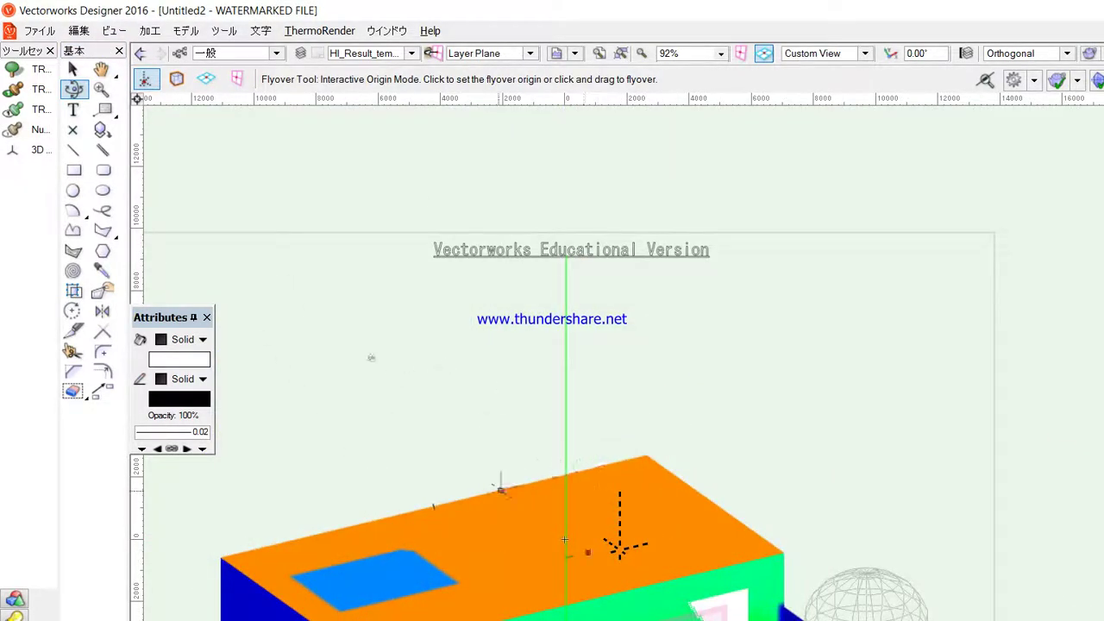
{"action": "left_click", "coordinate": [101, 69]}
{"action": "left_click_drag", "start_coordinate": [363, 379], "coordinate": [403, 210]}
{"action": "left_click_drag", "start_coordinate": [525, 435], "coordinate": [484, 329]}
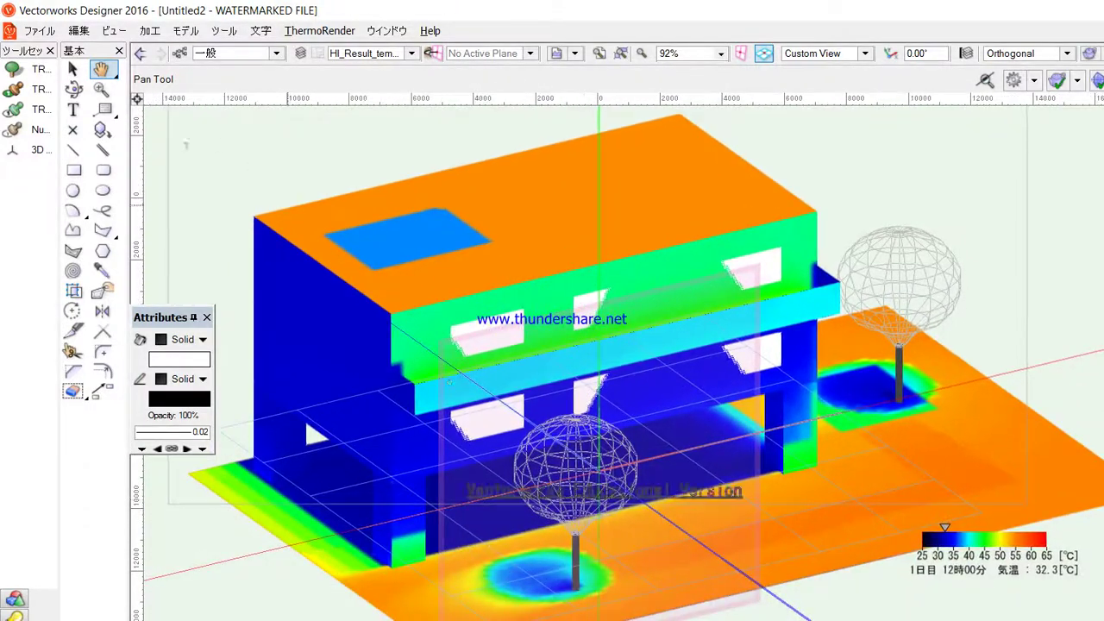
{"action": "left_click", "coordinate": [74, 88]}
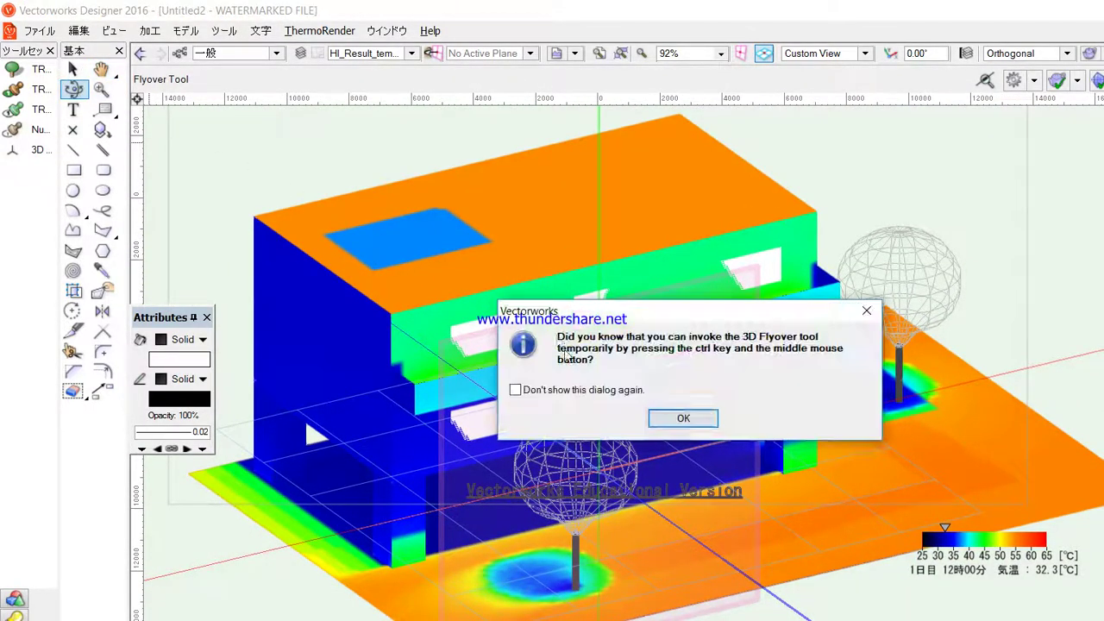
{"action": "left_click_drag", "start_coordinate": [555, 305], "coordinate": [613, 430]}
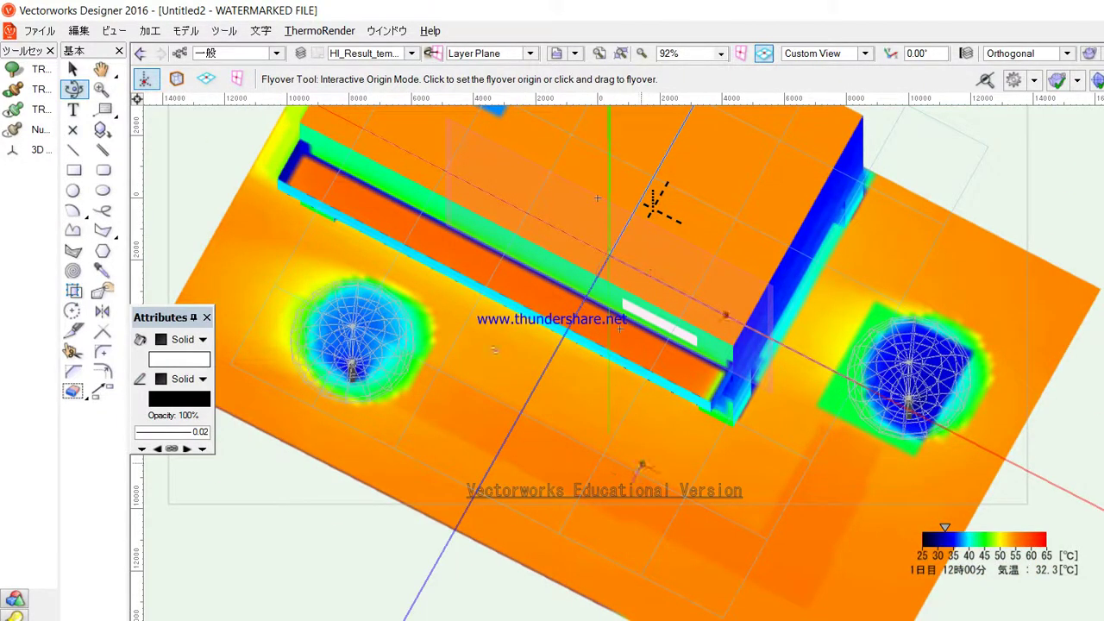
{"action": "left_click_drag", "start_coordinate": [656, 204], "coordinate": [649, 191]}
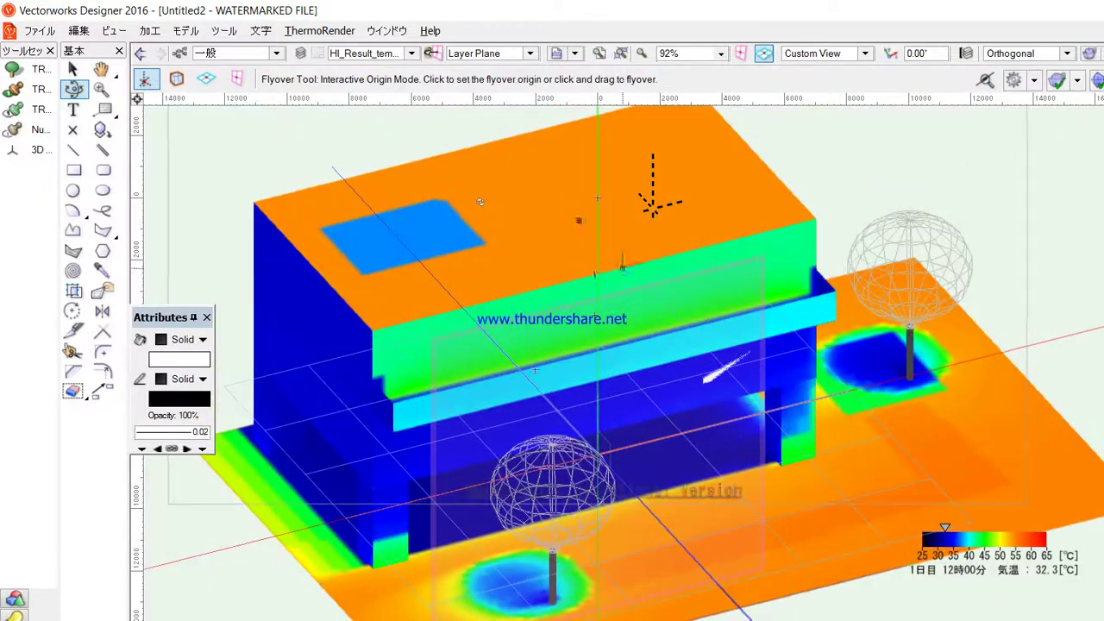
{"action": "left_click_drag", "start_coordinate": [542, 337], "coordinate": [535, 222]}
Open the building group on the 入力 layer for editing and show it in Front view.
{"action": "left_click", "coordinate": [371, 53]}
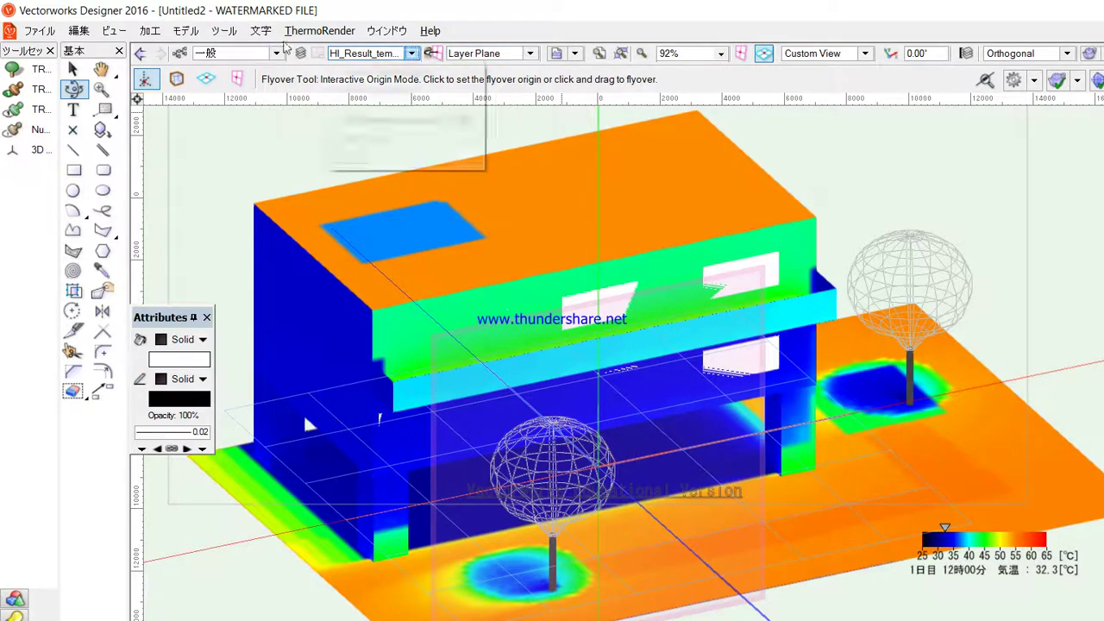
{"action": "left_click", "coordinate": [358, 158]}
{"action": "left_click", "coordinate": [452, 297]}
{"action": "double_click", "coordinate": [452, 297]}
{"action": "left_click", "coordinate": [865, 53]}
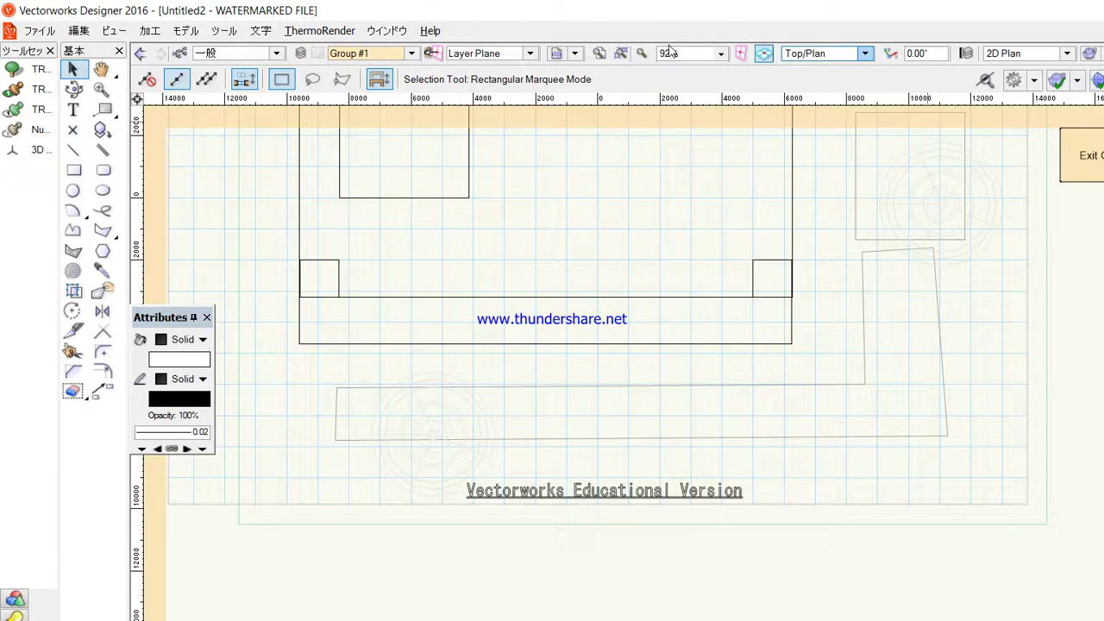
{"action": "left_click", "coordinate": [820, 111]}
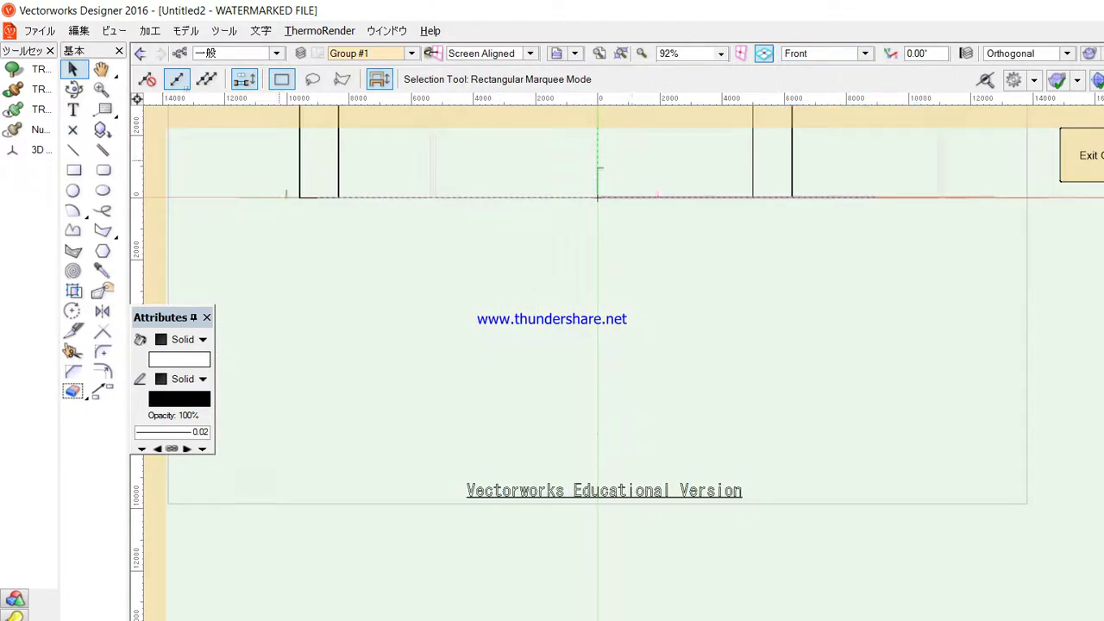
Open the upper storey's nested group for editing in the front elevation and select its leftmost window.
{"action": "left_click", "coordinate": [101, 69]}
{"action": "scroll", "coordinate": [303, 323], "scroll_direction": "up", "scroll_amount": 5}
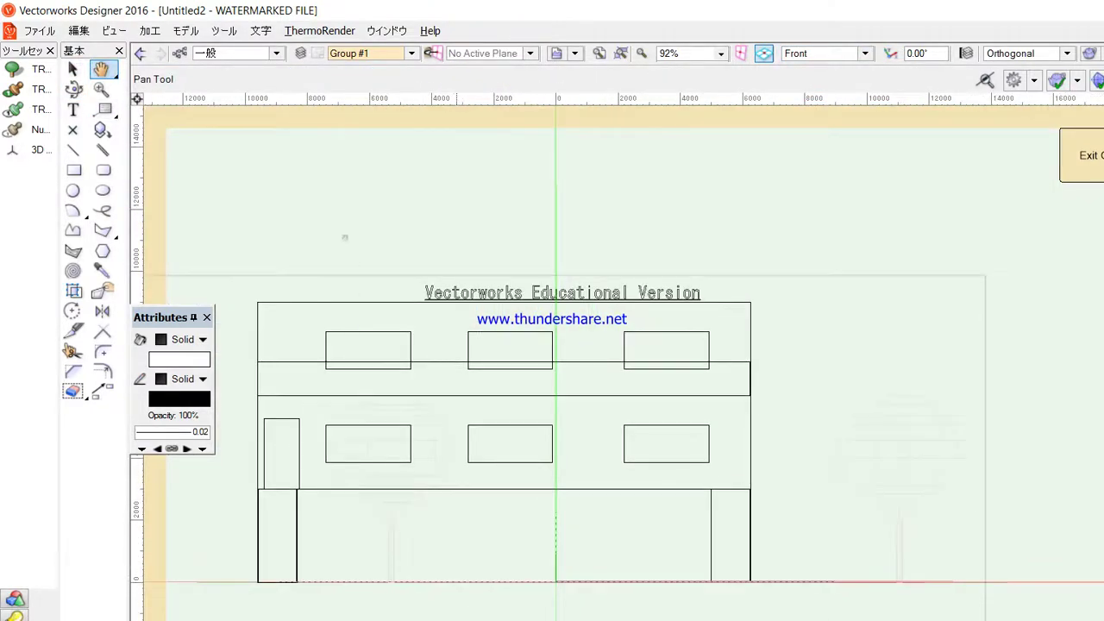
{"action": "left_click_drag", "start_coordinate": [363, 253], "coordinate": [369, 248]}
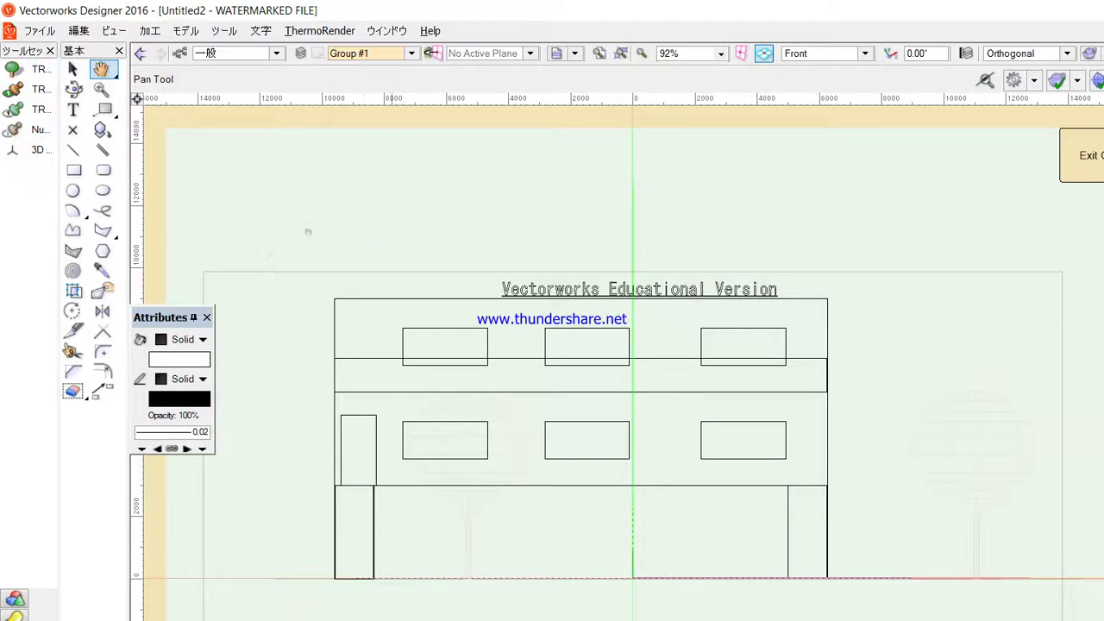
{"action": "left_click", "coordinate": [72, 69]}
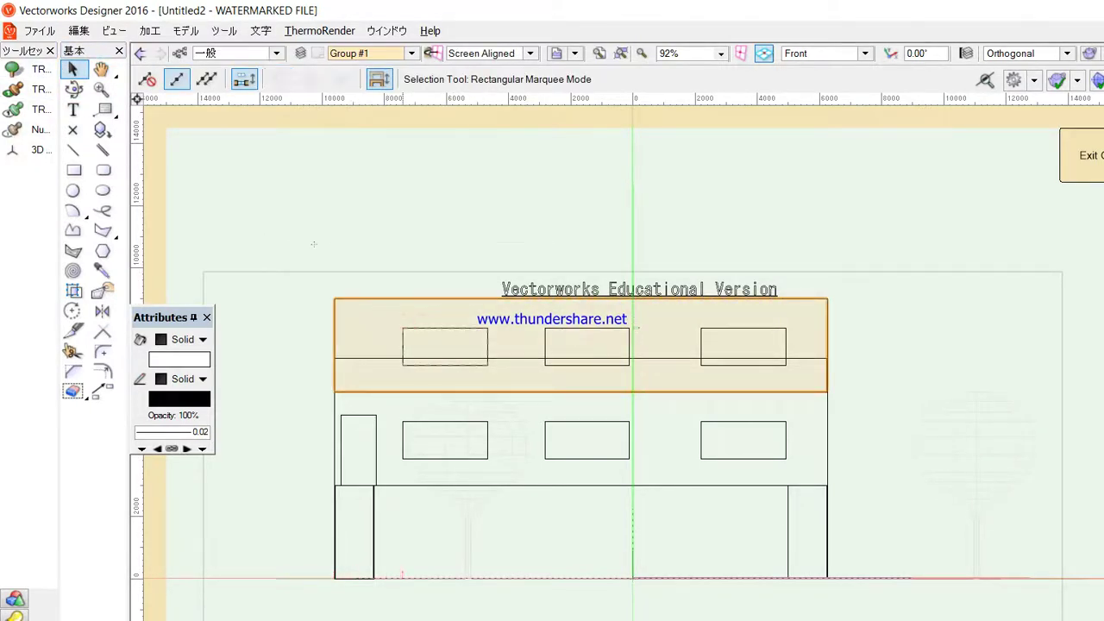
{"action": "double_click", "coordinate": [581, 345]}
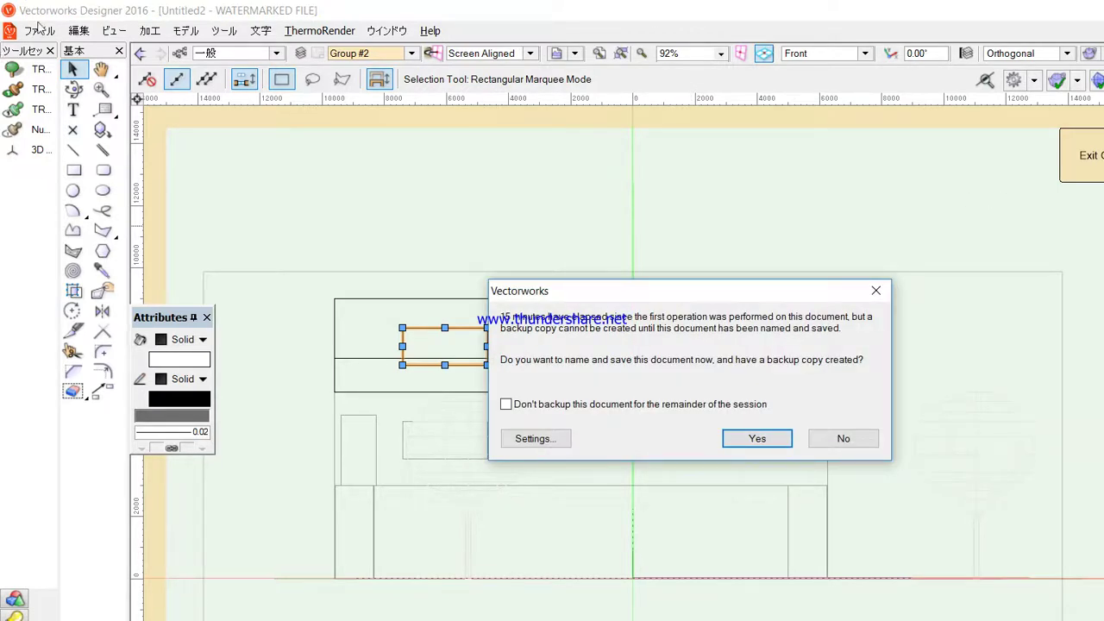
Decline saving a backup copy of the document, and view the selected window close up in Top/Plan view.
{"action": "left_click", "coordinate": [843, 439]}
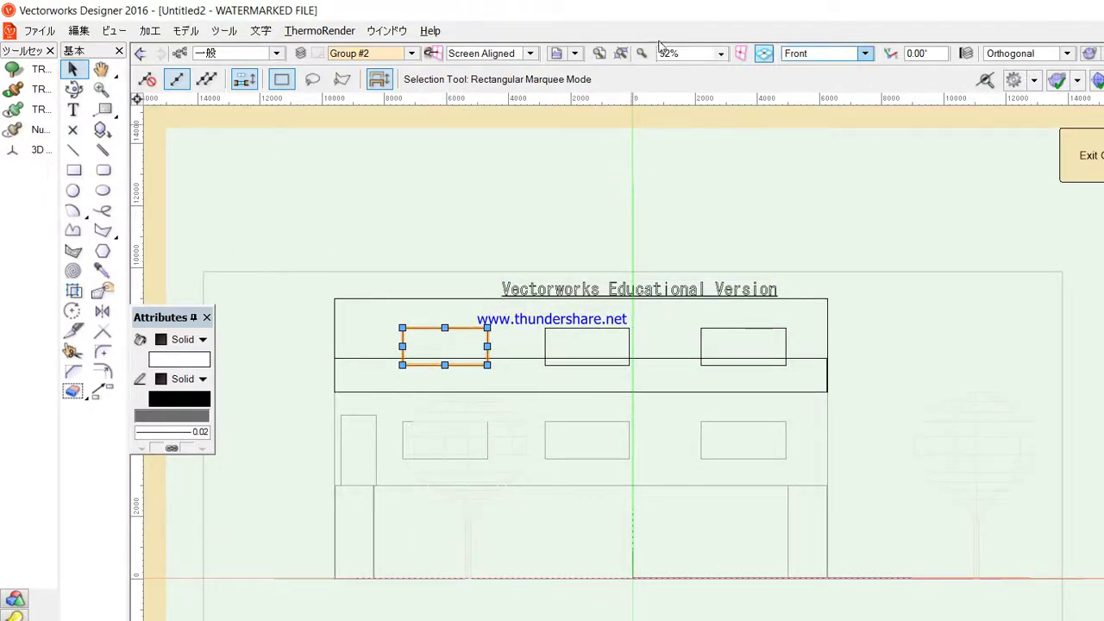
{"action": "left_click", "coordinate": [820, 53]}
{"action": "left_click", "coordinate": [828, 72]}
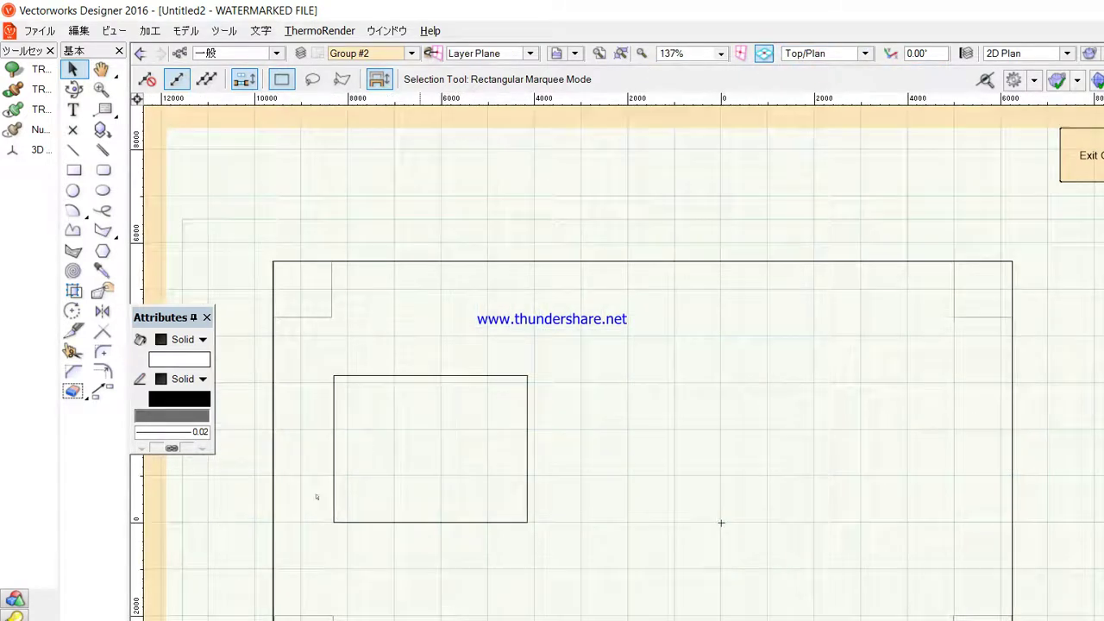
{"action": "key", "text": "ctrl+minus"}
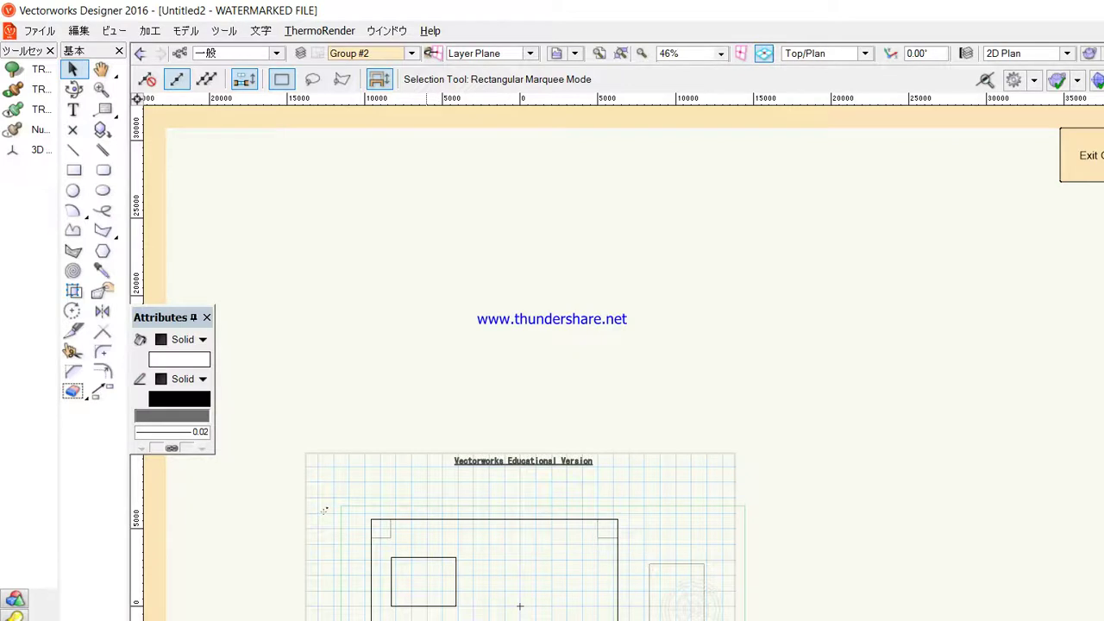
{"action": "left_click", "coordinate": [101, 69]}
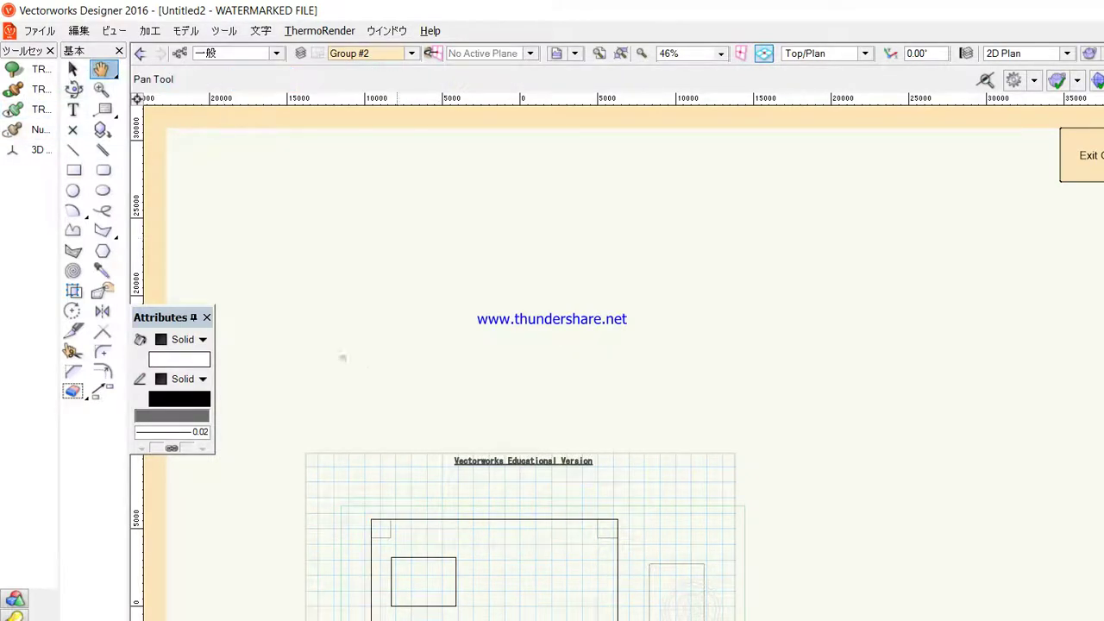
{"action": "left_click_drag", "start_coordinate": [340, 357], "coordinate": [325, 199]}
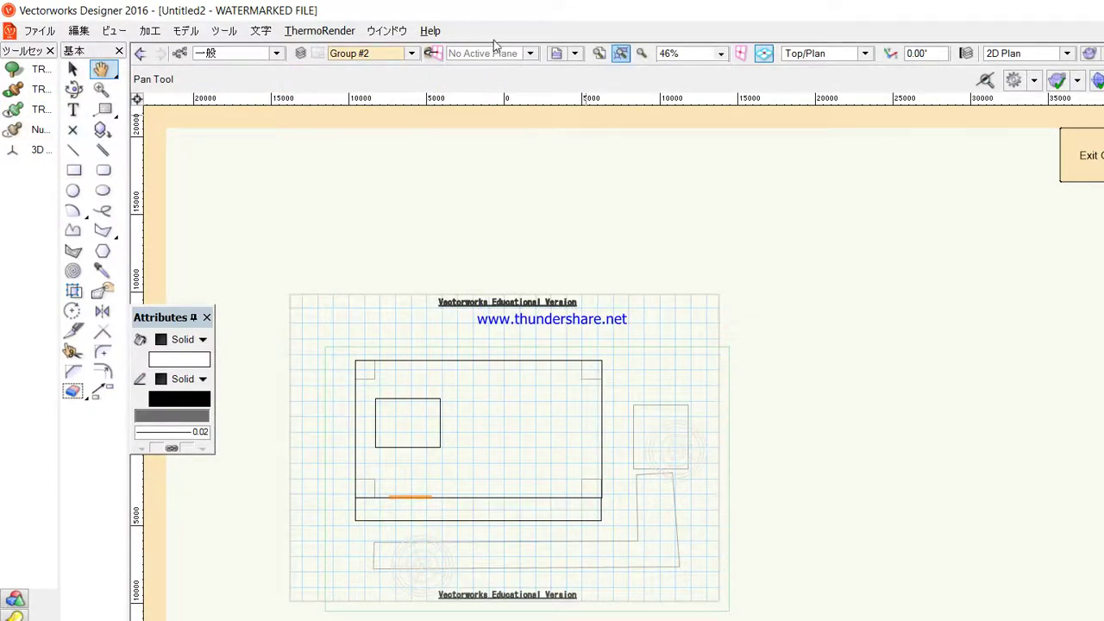
{"action": "left_click", "coordinate": [621, 52]}
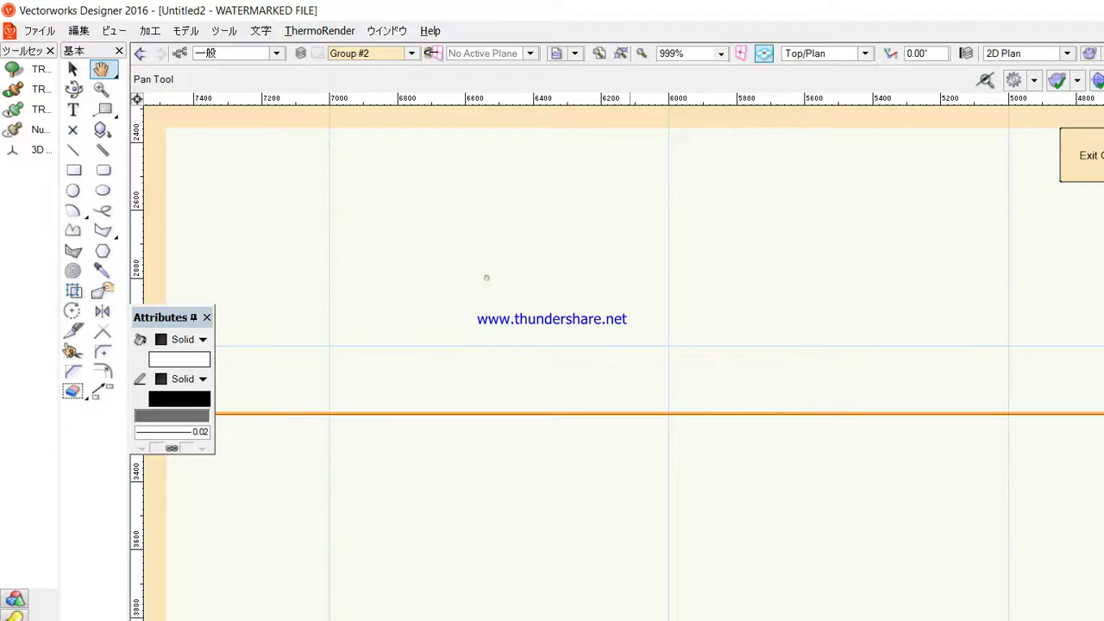
{"action": "scroll", "coordinate": [623, 375], "scroll_direction": "up", "scroll_amount": 1}
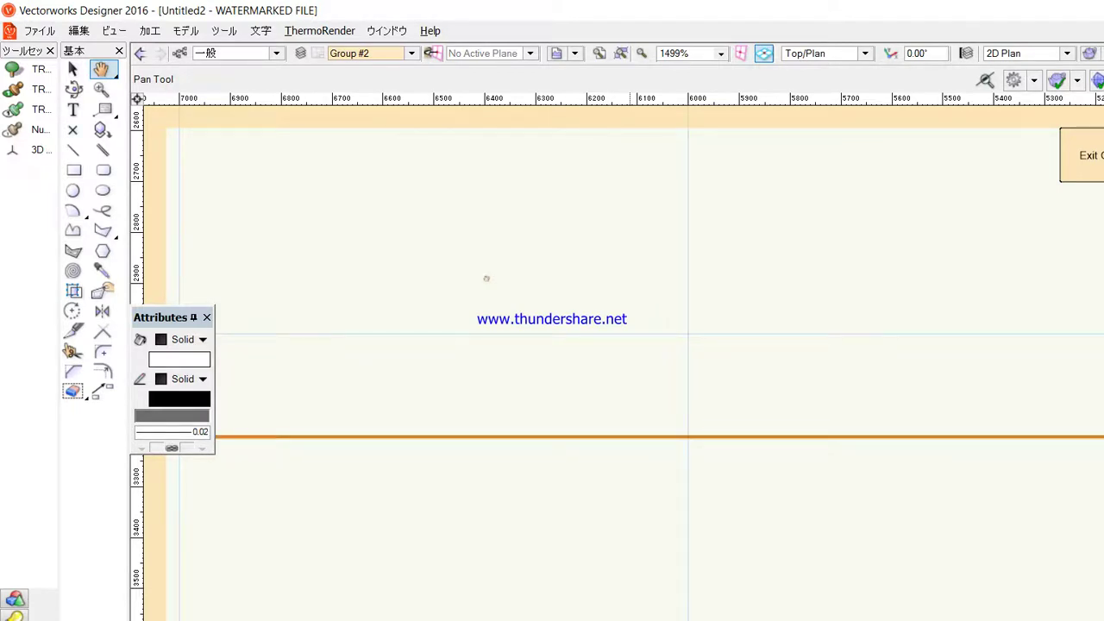
Exit the nested upper-storey group and the building group to return to the 入力 layer.
{"action": "key", "text": "ctrl+]"}
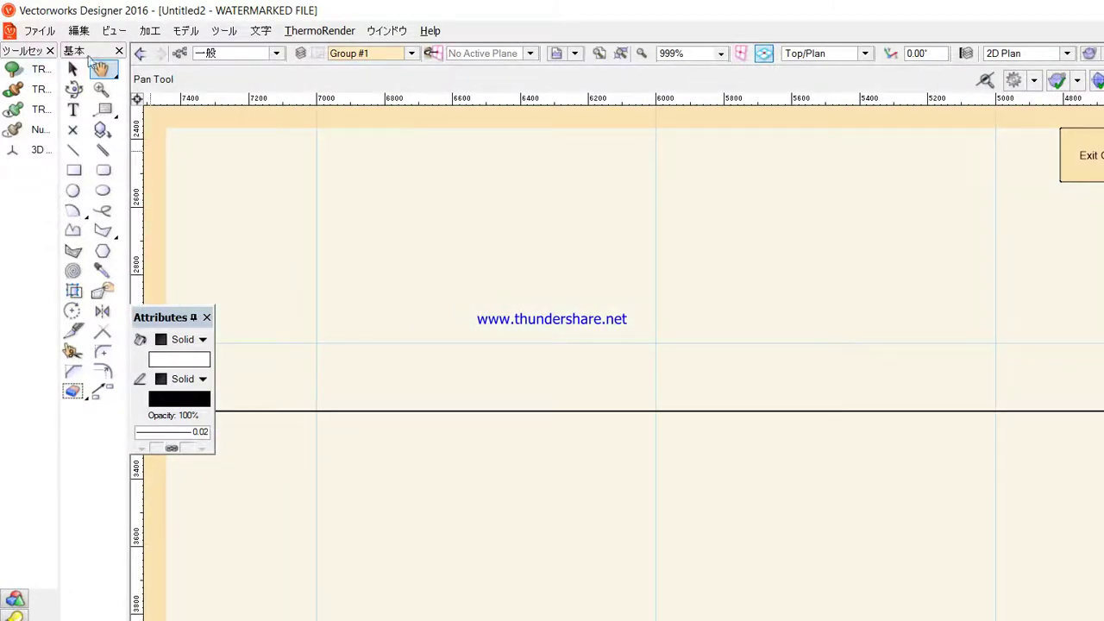
{"action": "left_click", "coordinate": [72, 69]}
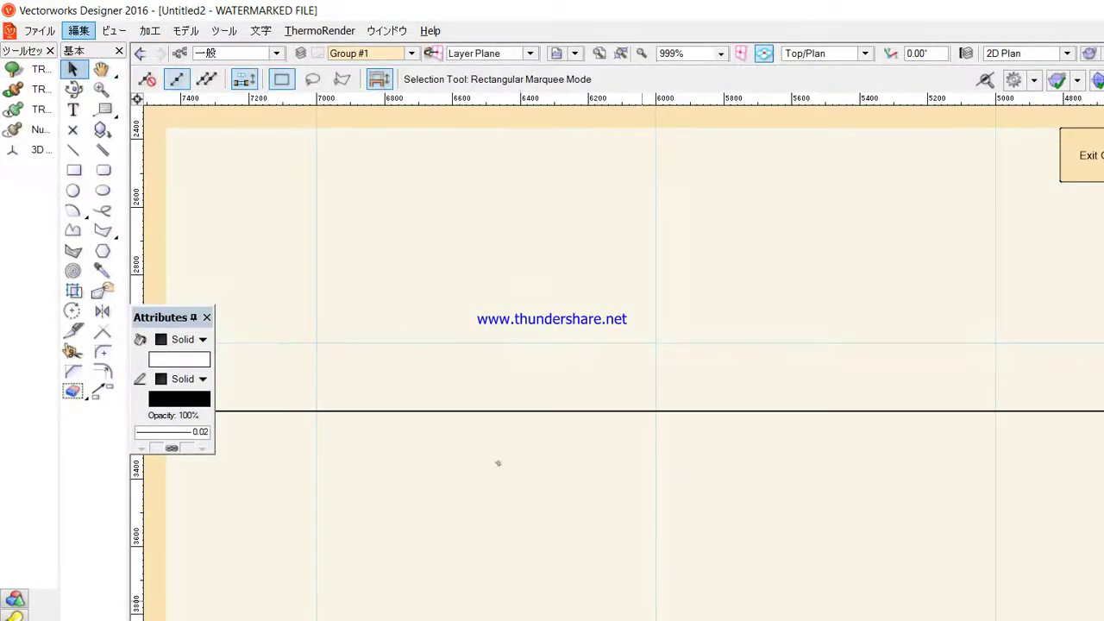
{"action": "left_click", "coordinate": [621, 54]}
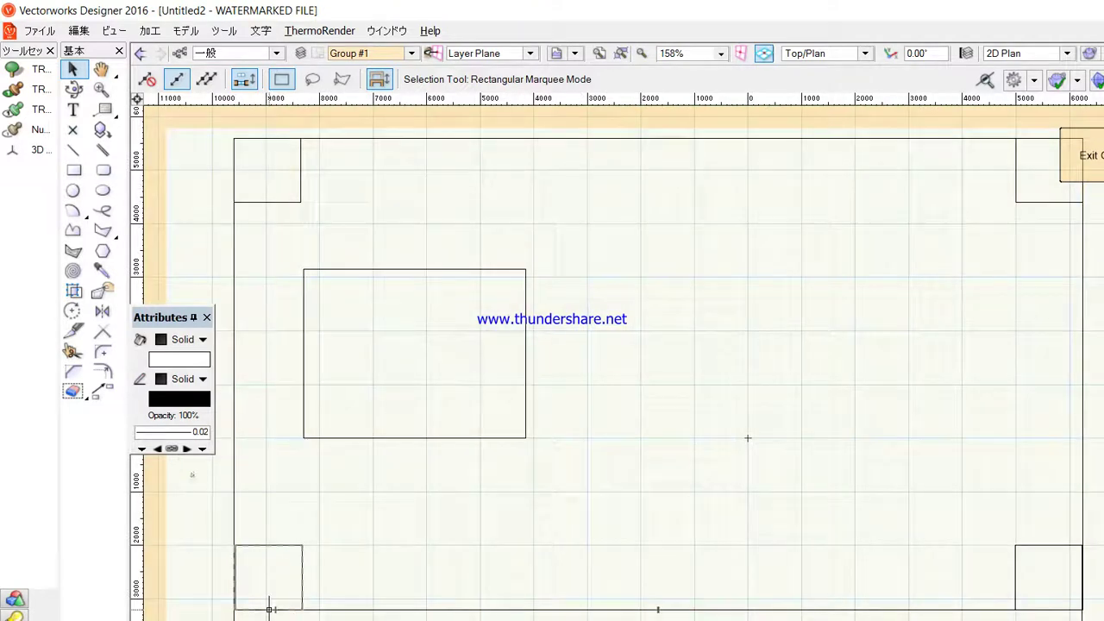
{"action": "left_click", "coordinate": [101, 69]}
{"action": "left_click_drag", "start_coordinate": [406, 413], "coordinate": [397, 349]}
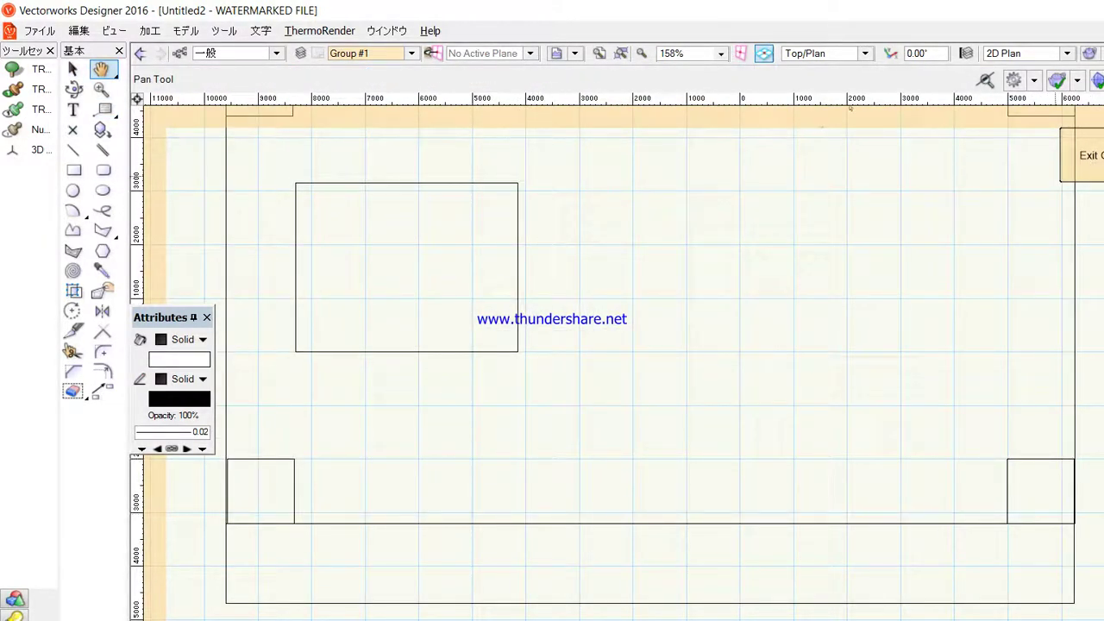
{"action": "left_click", "coordinate": [1082, 155]}
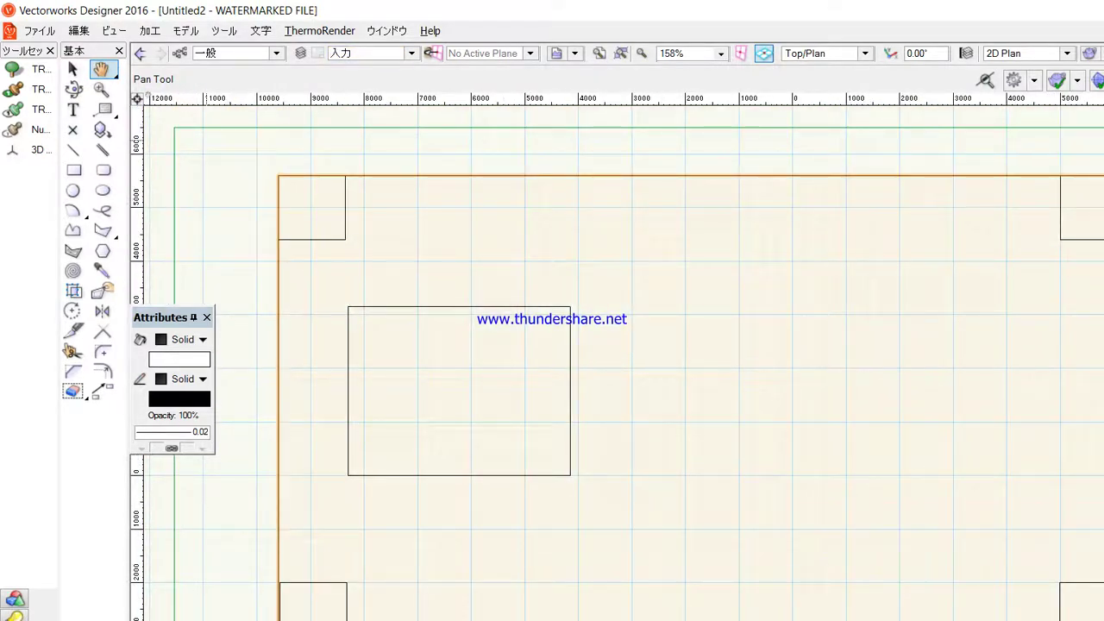
Select the green boundary rectangle around the building and review the ThermoRender output commands for surface temperature and heat (表面温度・熱量出力).
{"action": "left_click", "coordinate": [72, 69]}
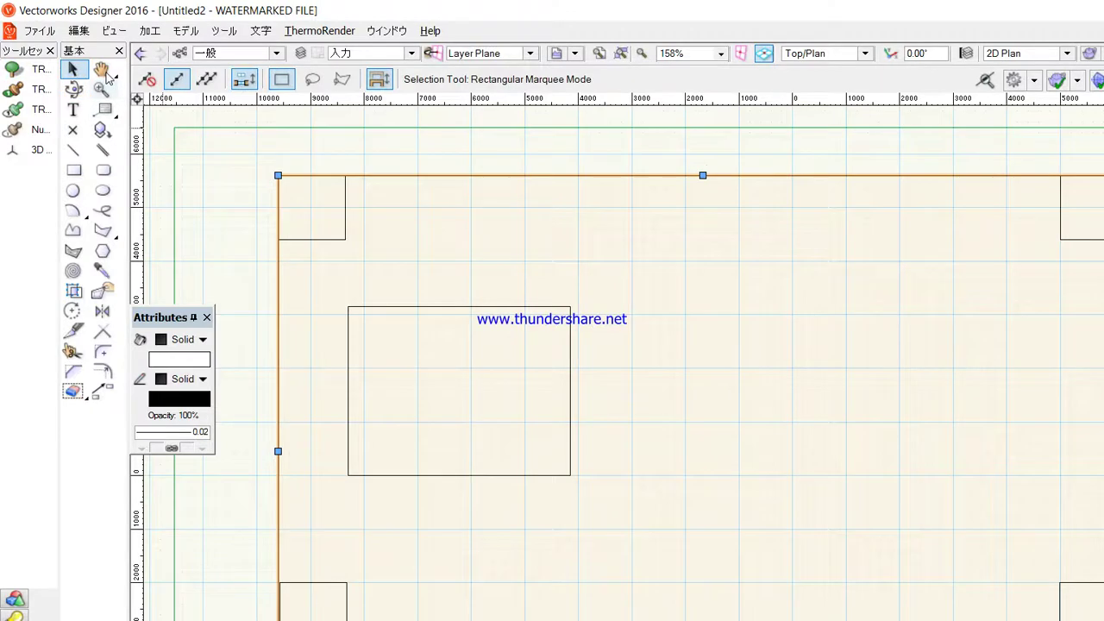
{"action": "left_click", "coordinate": [200, 127]}
{"action": "key", "text": "alt+t"}
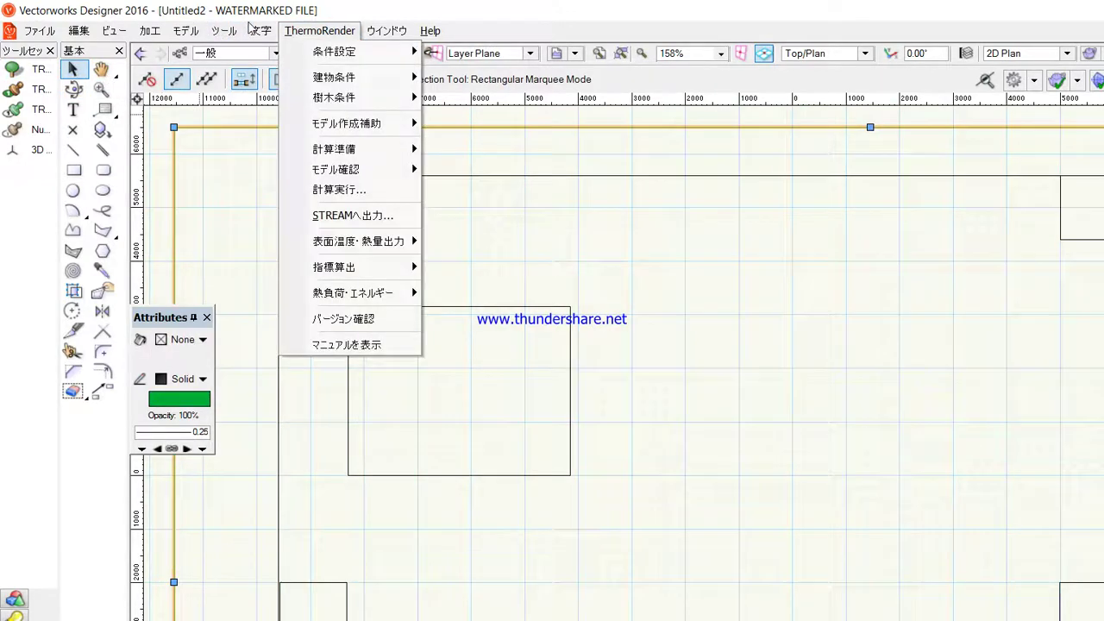
{"action": "mouse_move", "coordinate": [298, 235]}
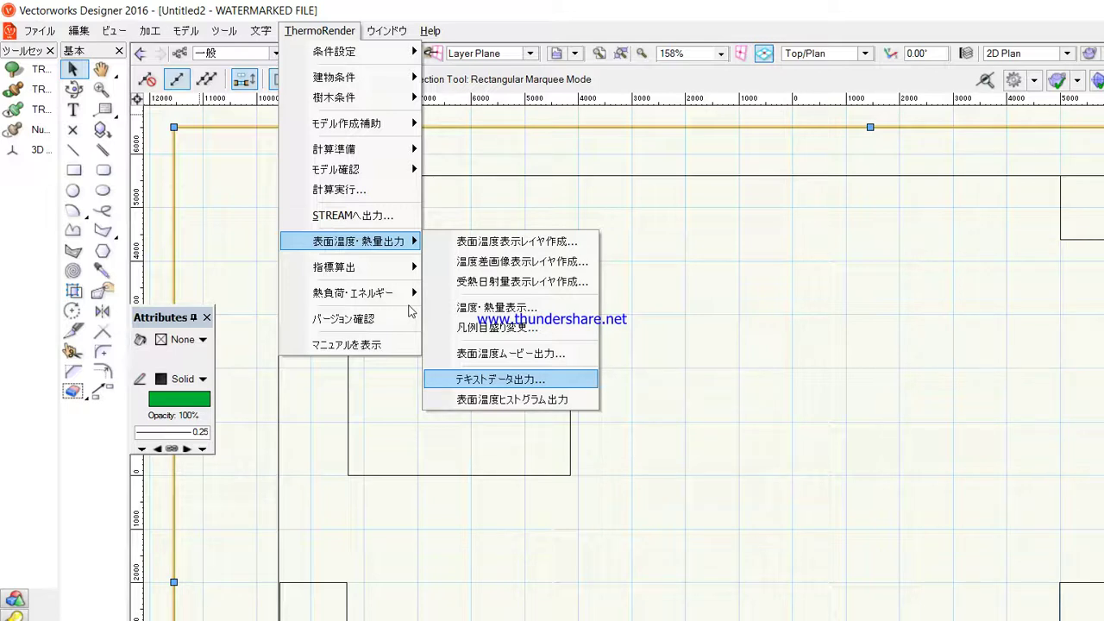
{"action": "key", "text": "Return"}
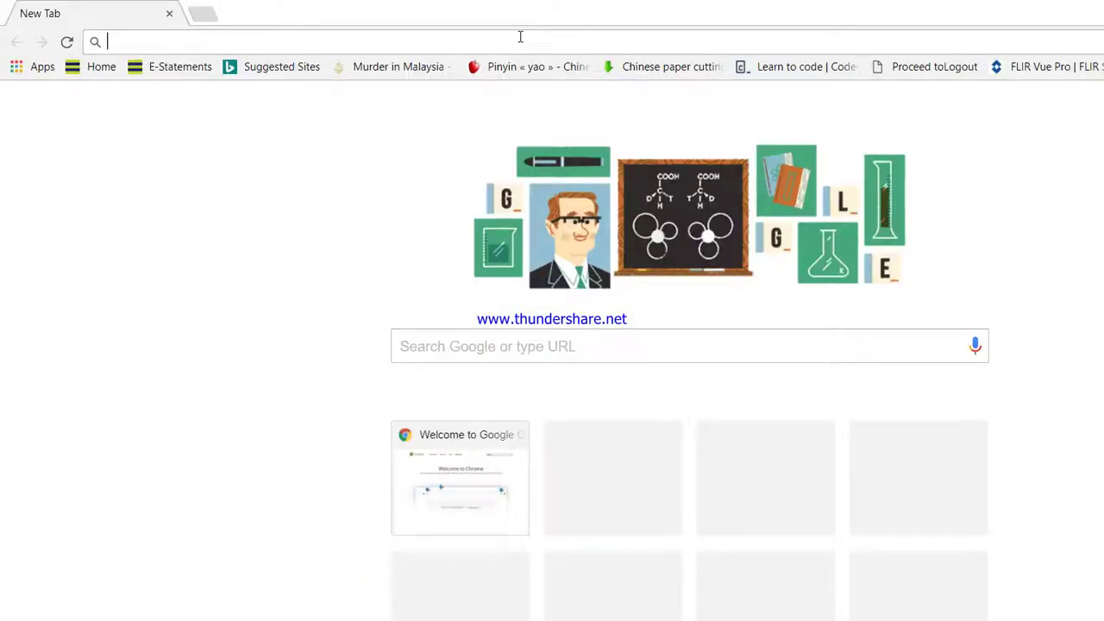
Switch to the Chrome browser and open the website ugl.sg in the new tab.
{"action": "type", "text": "ugl.sg"}
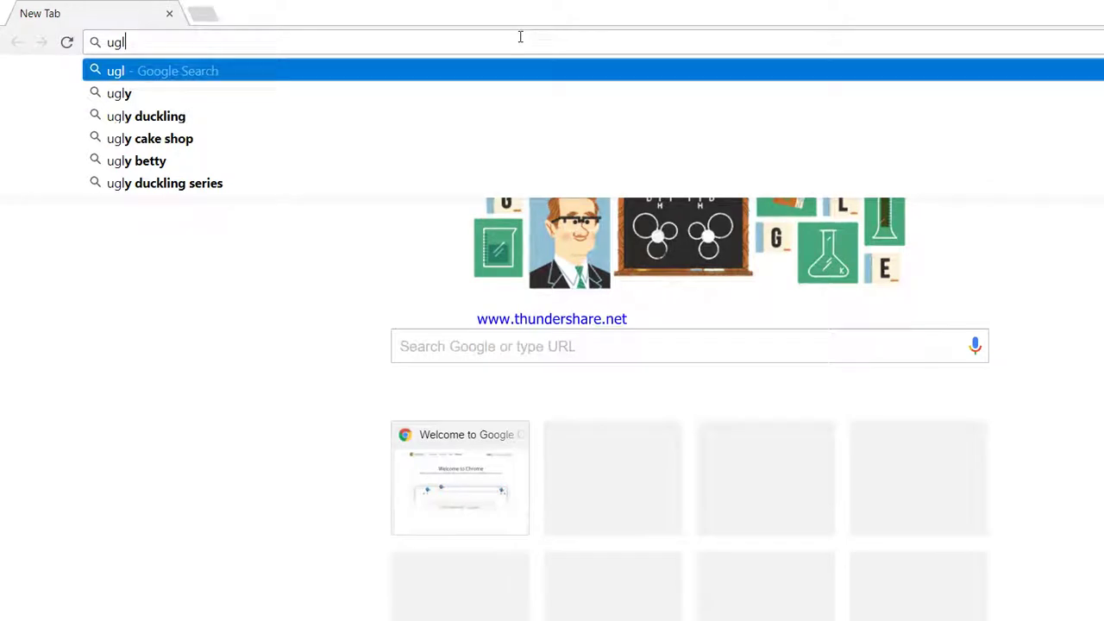
{"action": "key", "text": "Return"}
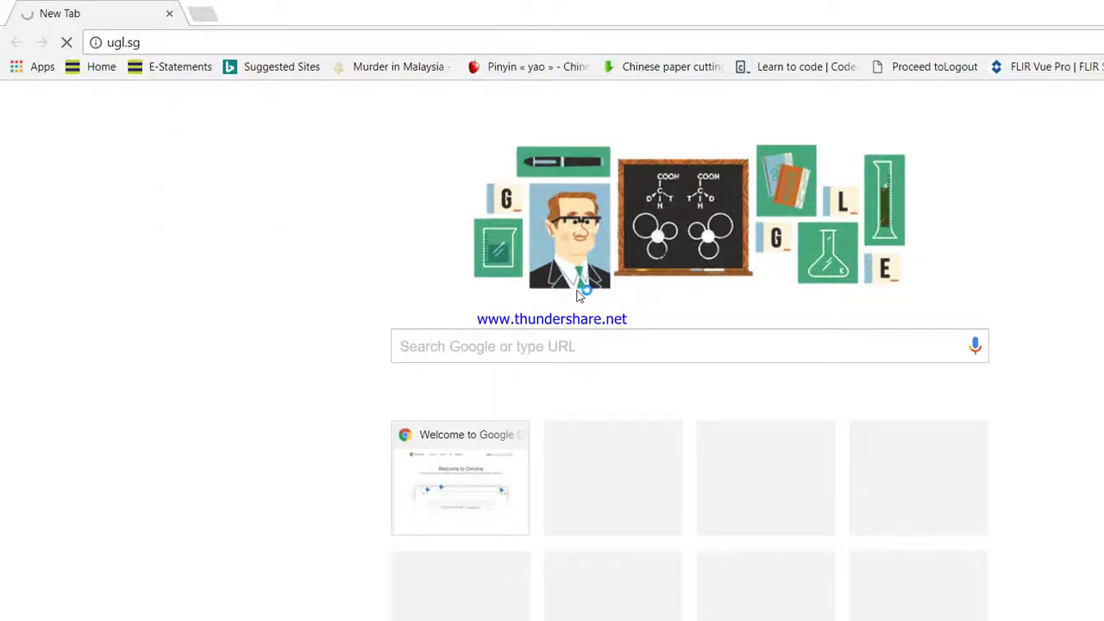